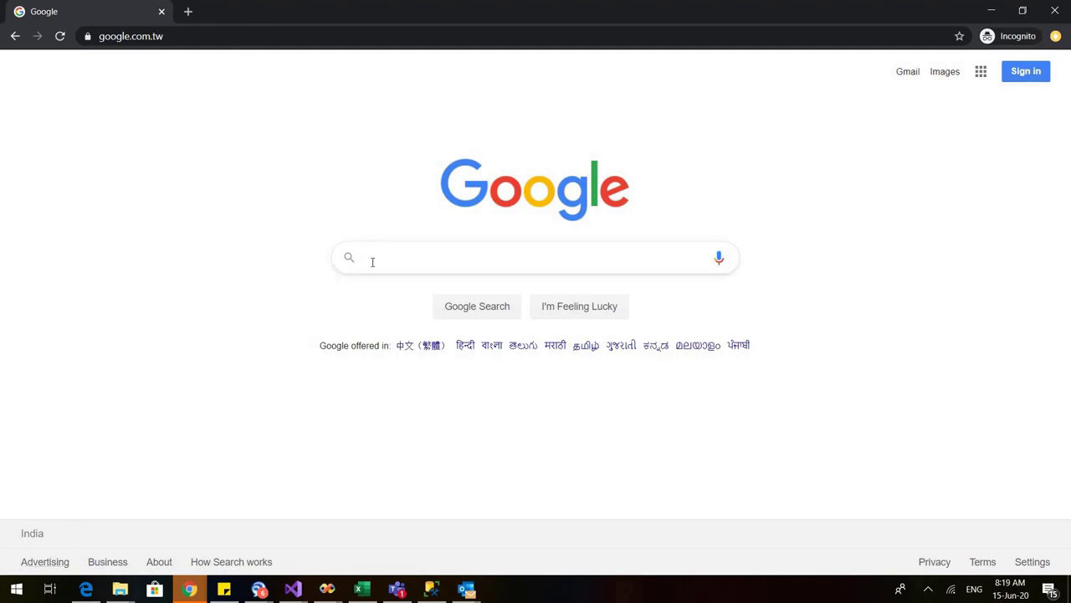
Search Google for 'renderforest'.
text(rend)
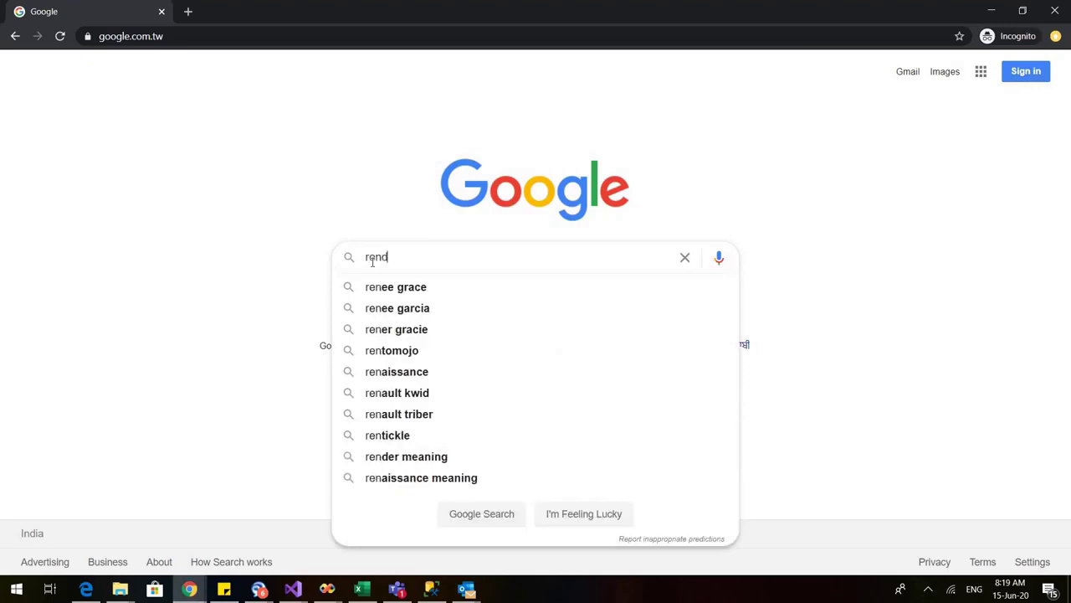
text(erforest)
key(Return)
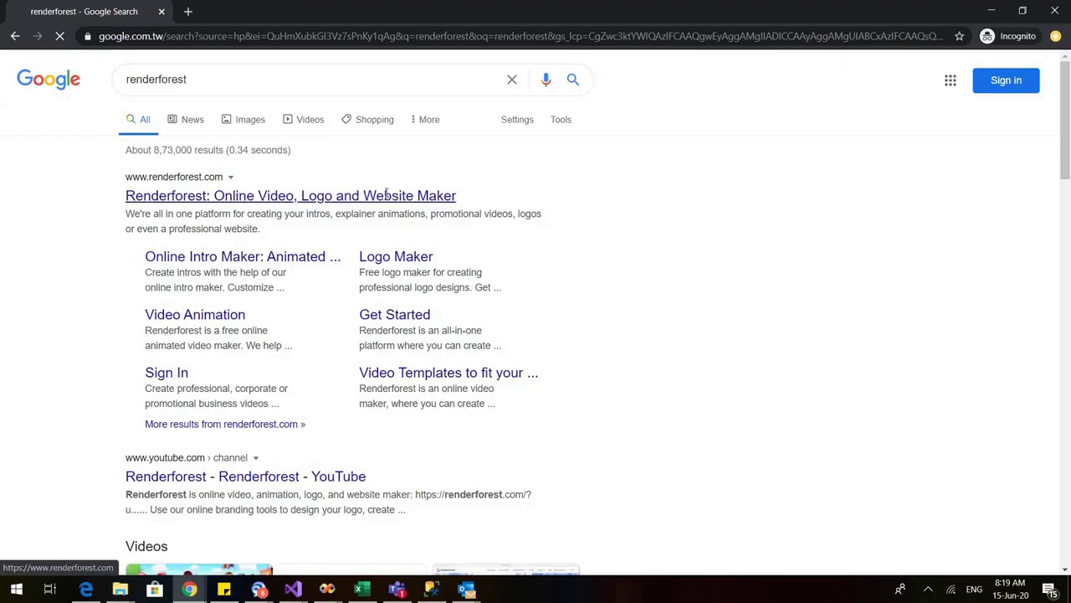
Open the Renderforest site and sign in using Chrome's saved credentials.
click(386, 195)
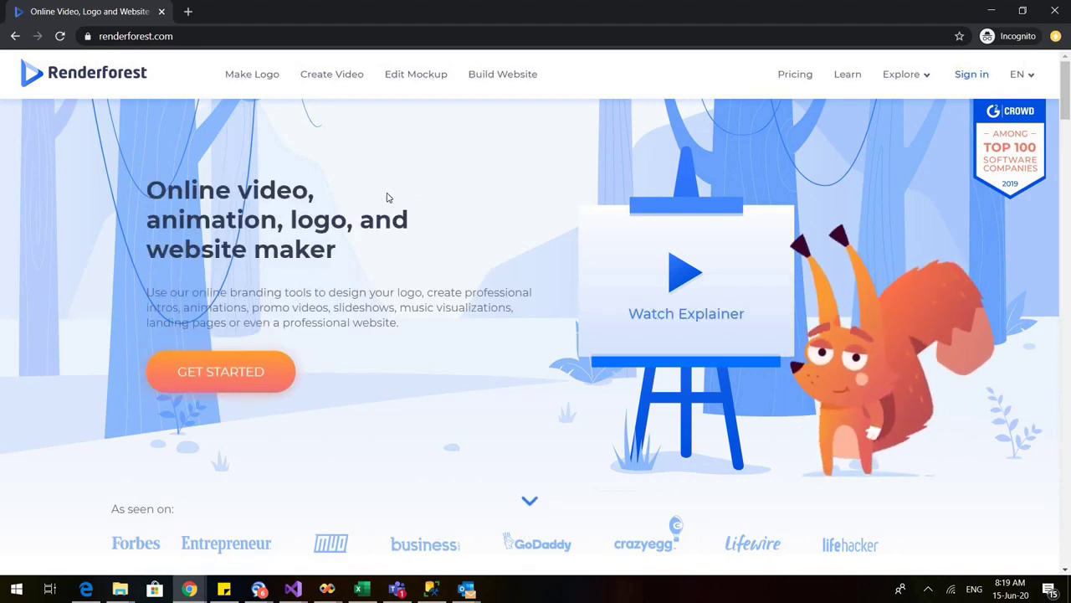
click(969, 77)
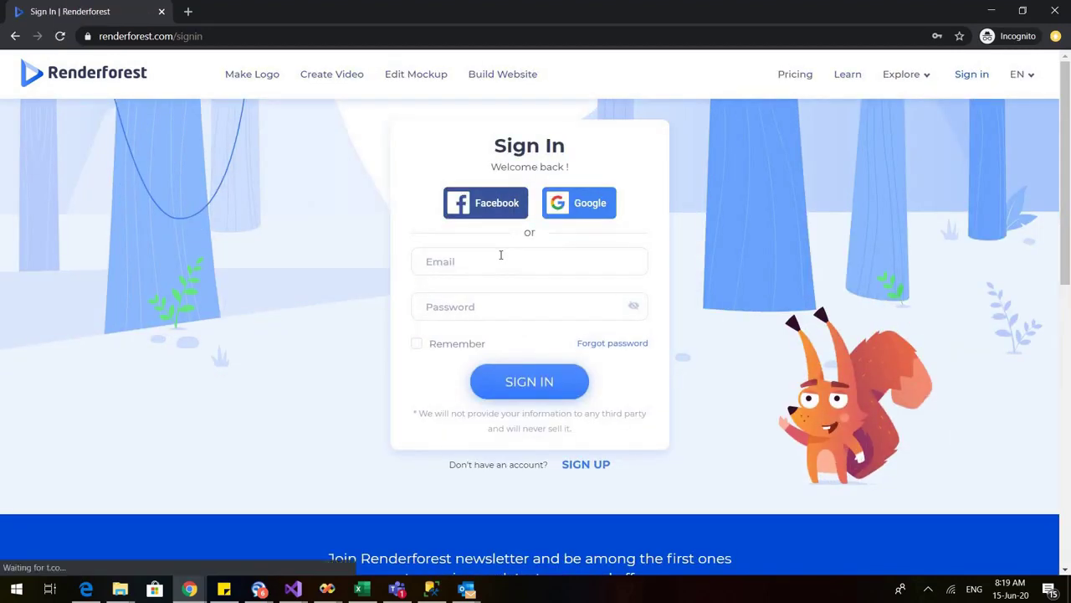
click(501, 256)
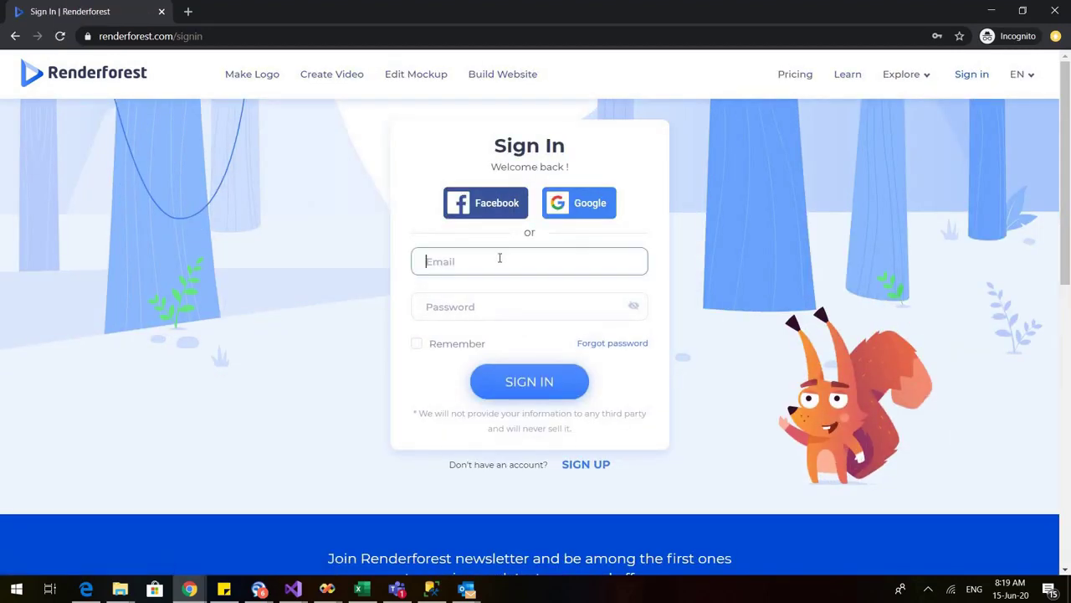
click(494, 297)
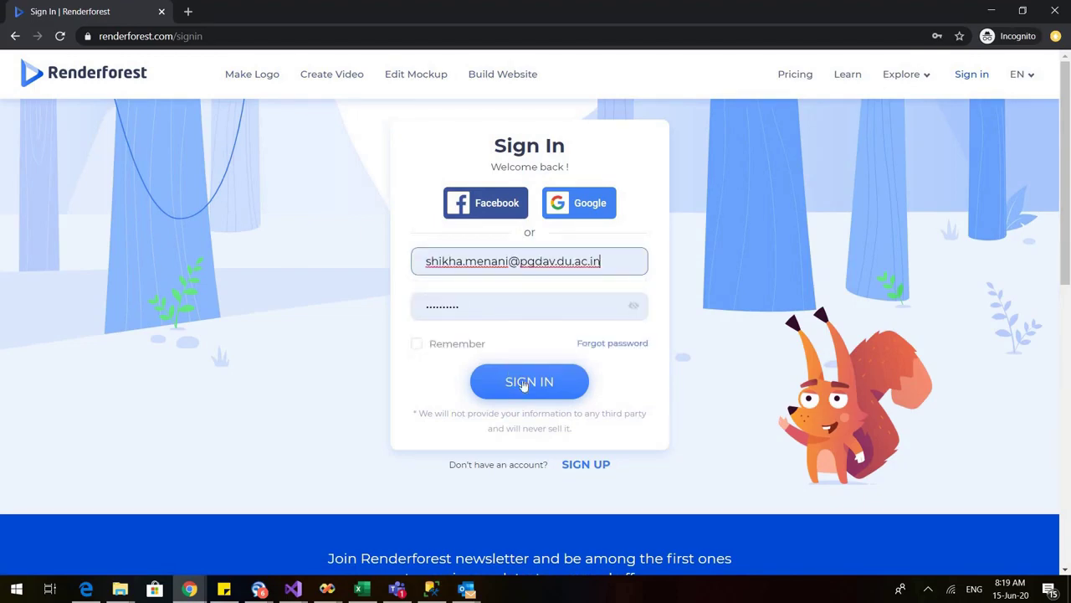
click(524, 383)
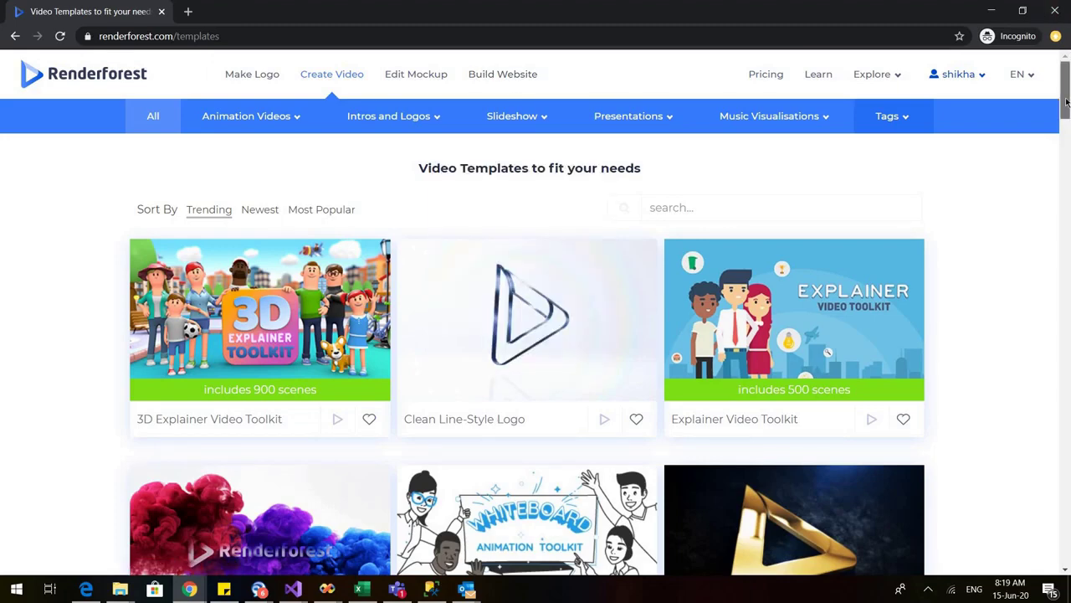
Browse the template gallery and open the Whiteboard Animation Toolkit template page.
scroll(921, 97, down, 3)
scroll(670, 92, up, 1)
scroll(519, 90, down, 1)
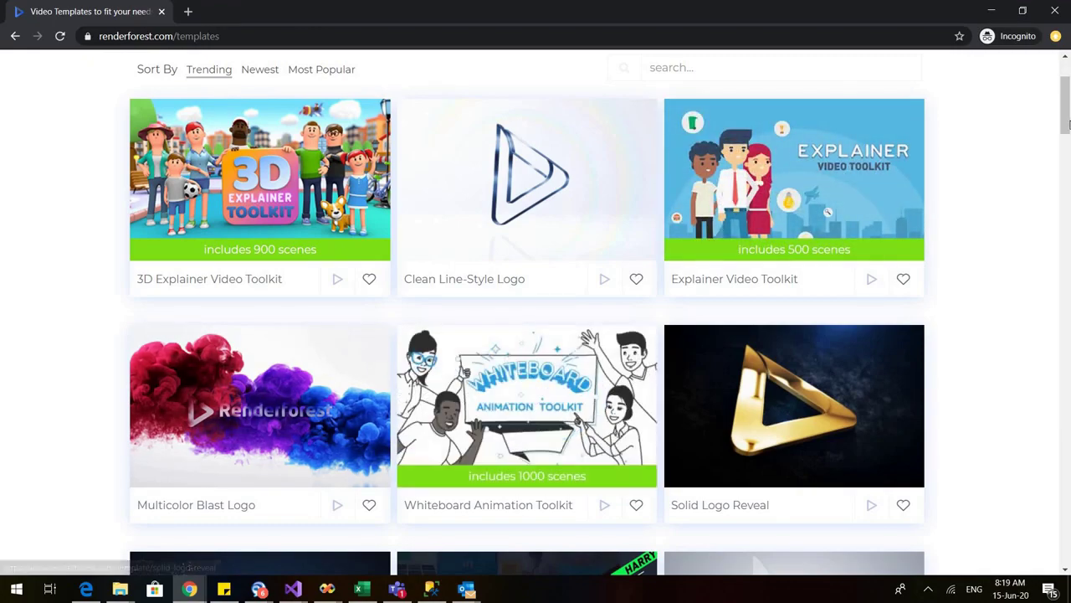
drag(1067, 134, 1069, 226)
scroll(621, 255, down, 5)
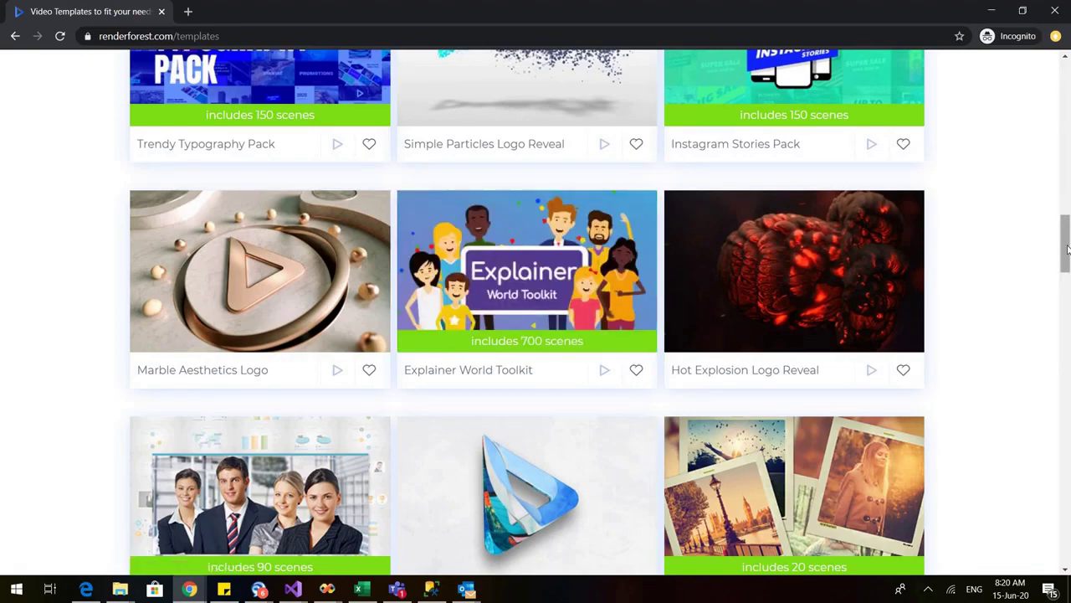
scroll(1068, 259, down, 1)
scroll(1068, 201, up, 9)
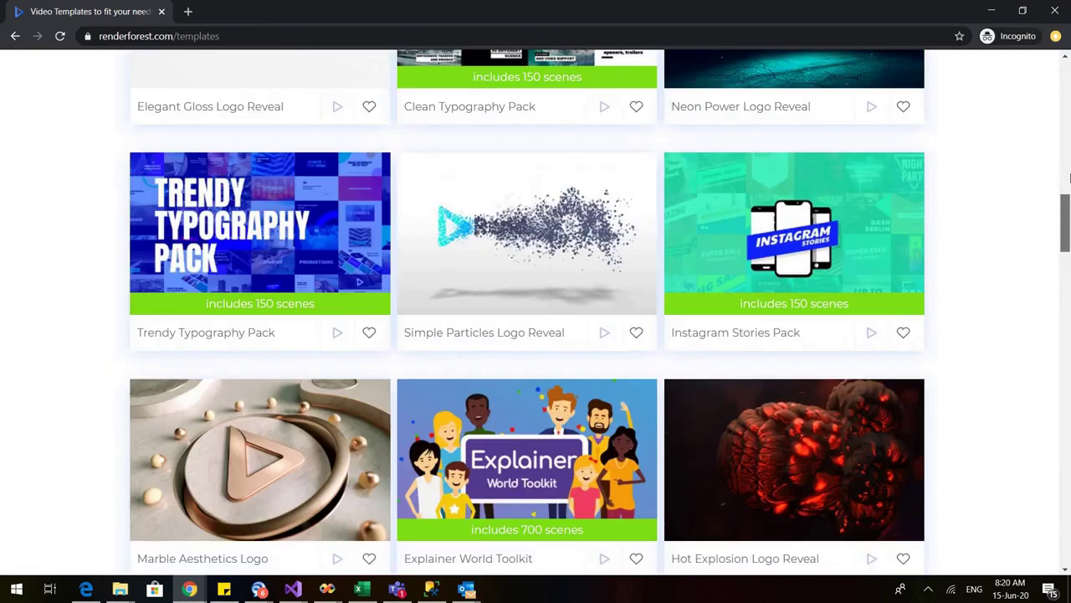
scroll(1069, 140, up, 6)
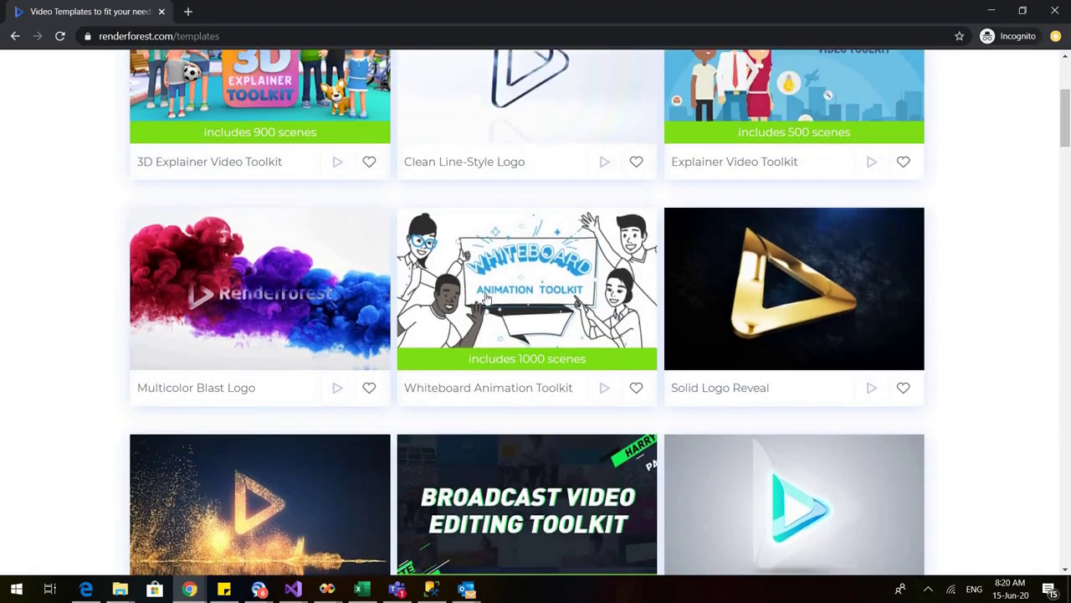
click(530, 285)
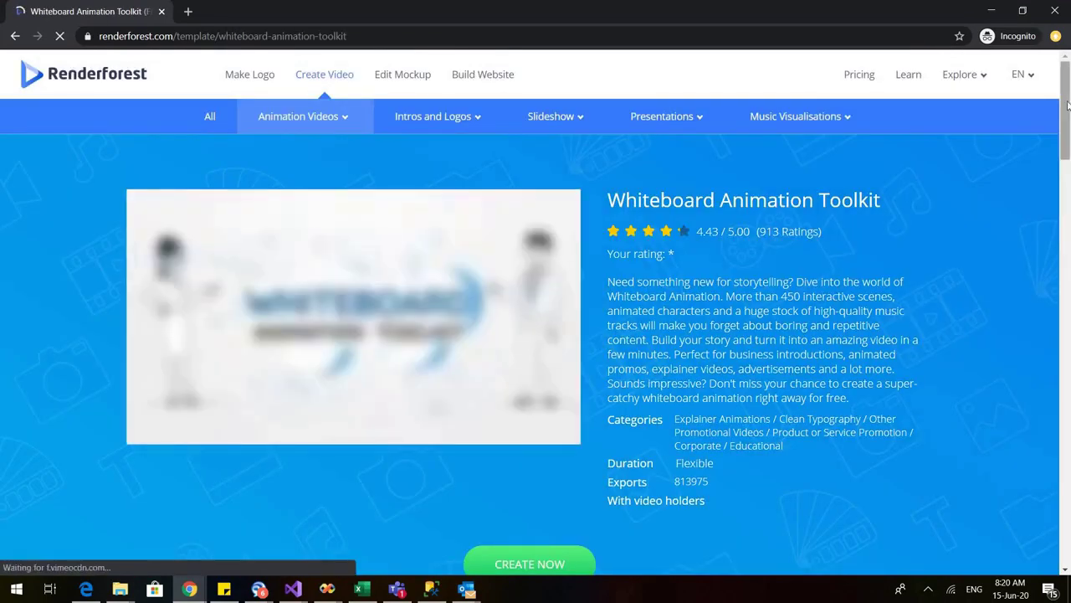
scroll(450, 477, down, 2)
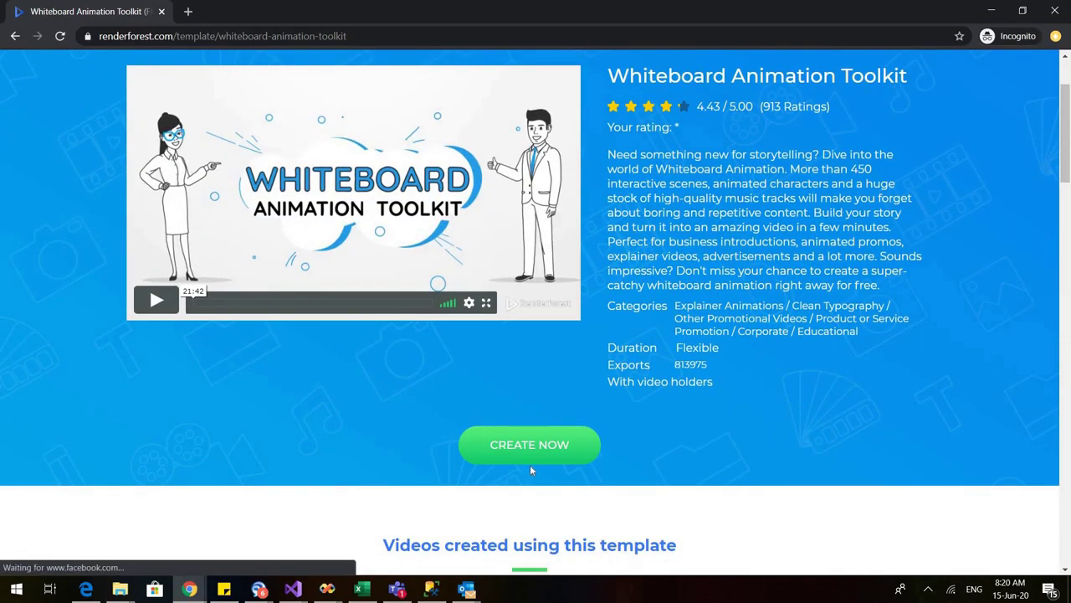
Start a new project from the template, skipping the walkthrough and choosing to add scenes individually.
click(540, 433)
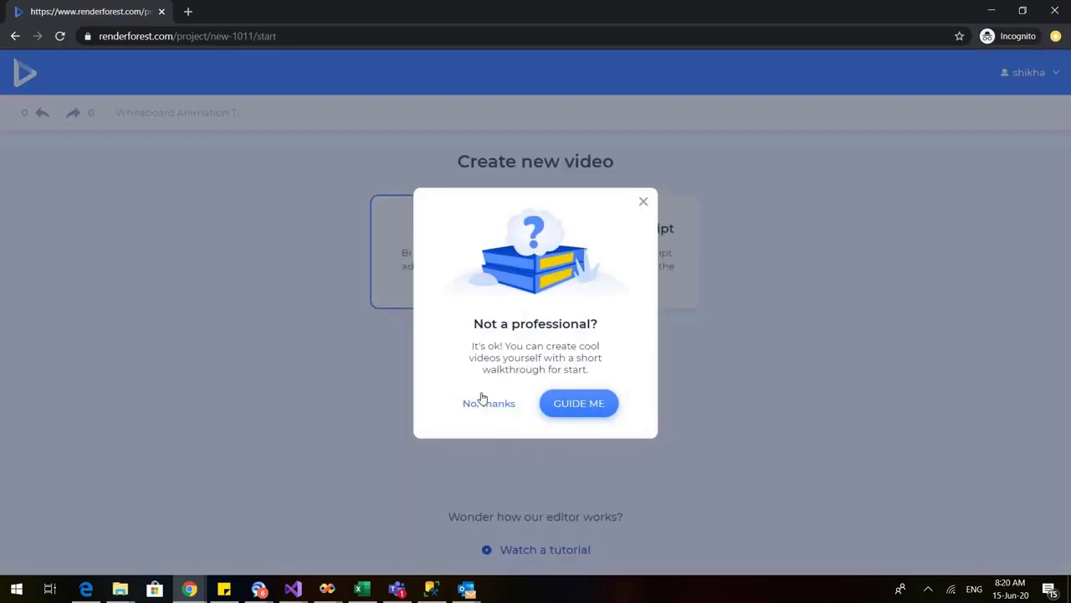
click(485, 403)
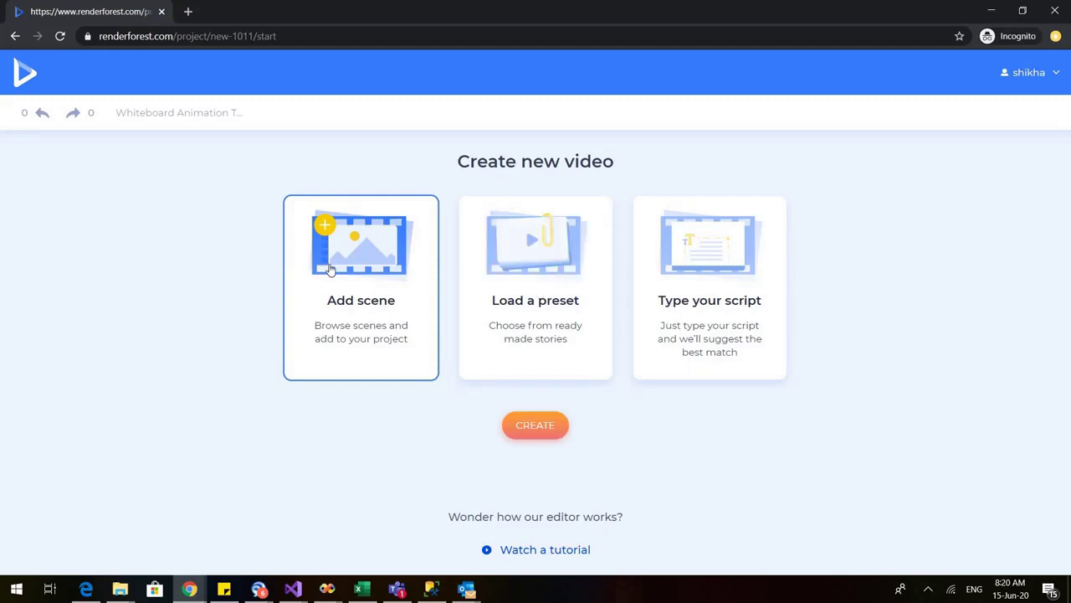
click(535, 427)
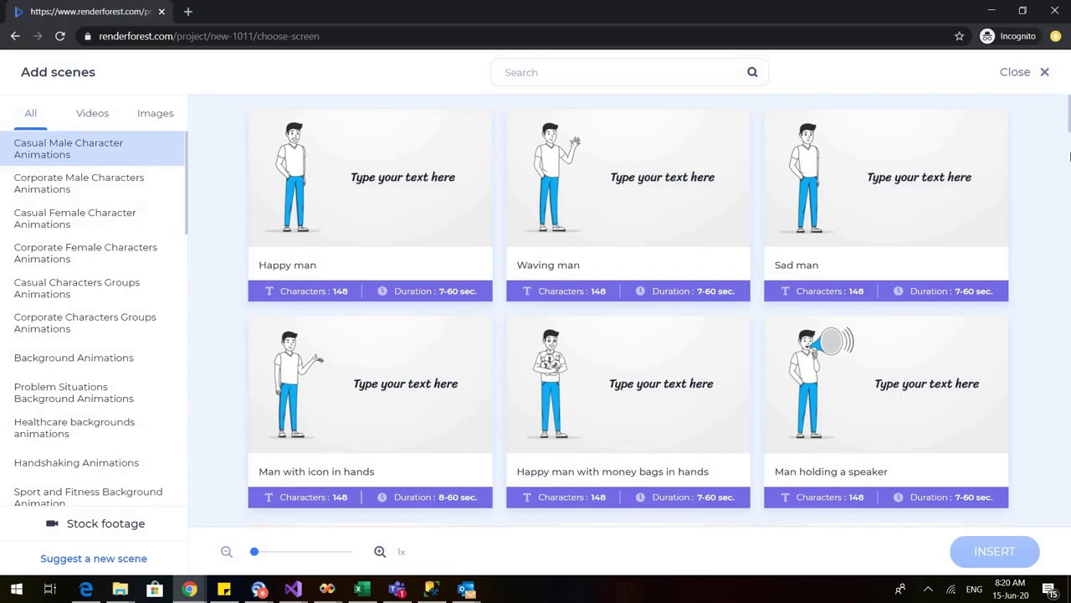
Insert the 'Man with an idea bulb' scene as the first scene.
scroll(1069, 155, down, 10)
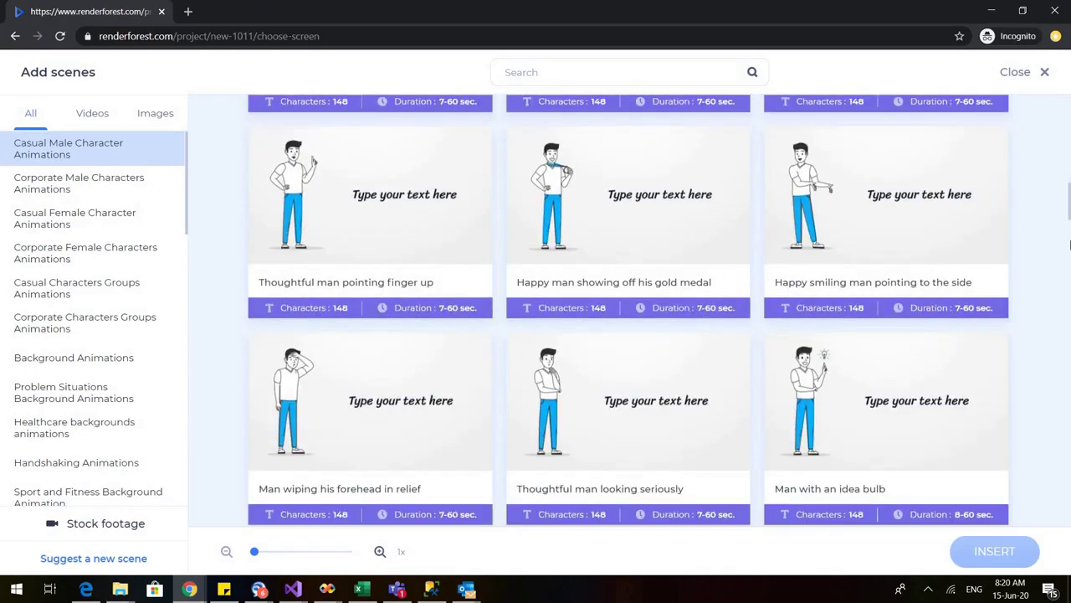
scroll(1070, 243, down, 5)
drag(1070, 207, 1070, 148)
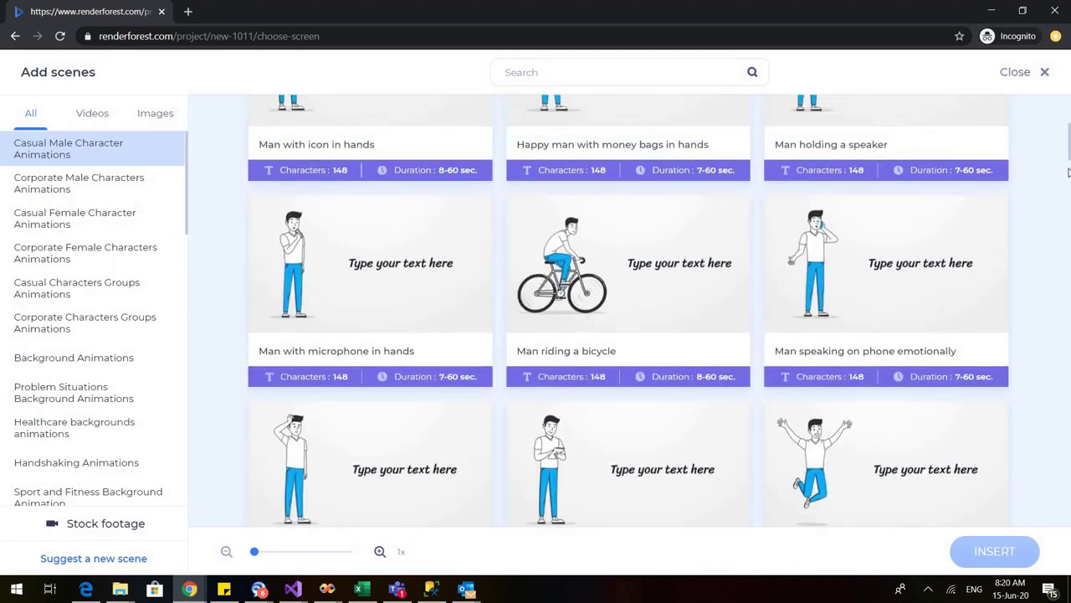
scroll(763, 177, down, 9)
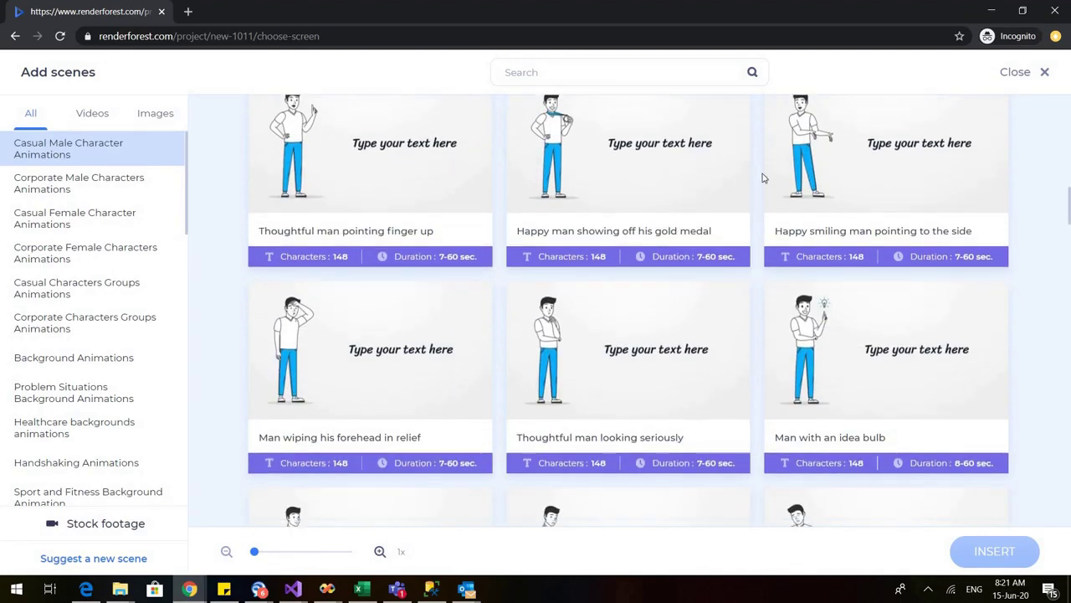
click(802, 355)
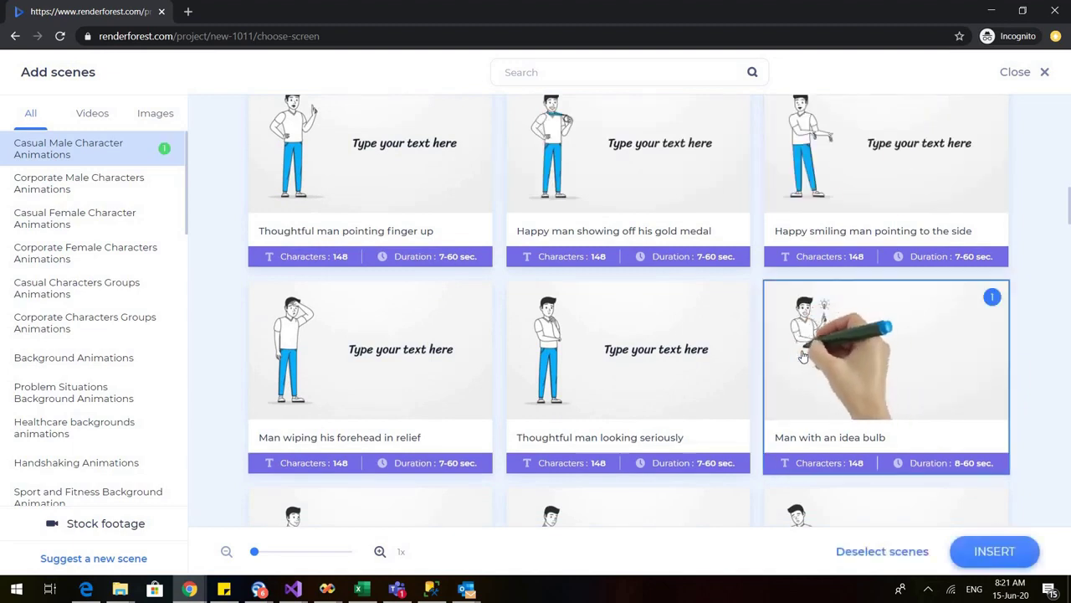
click(994, 551)
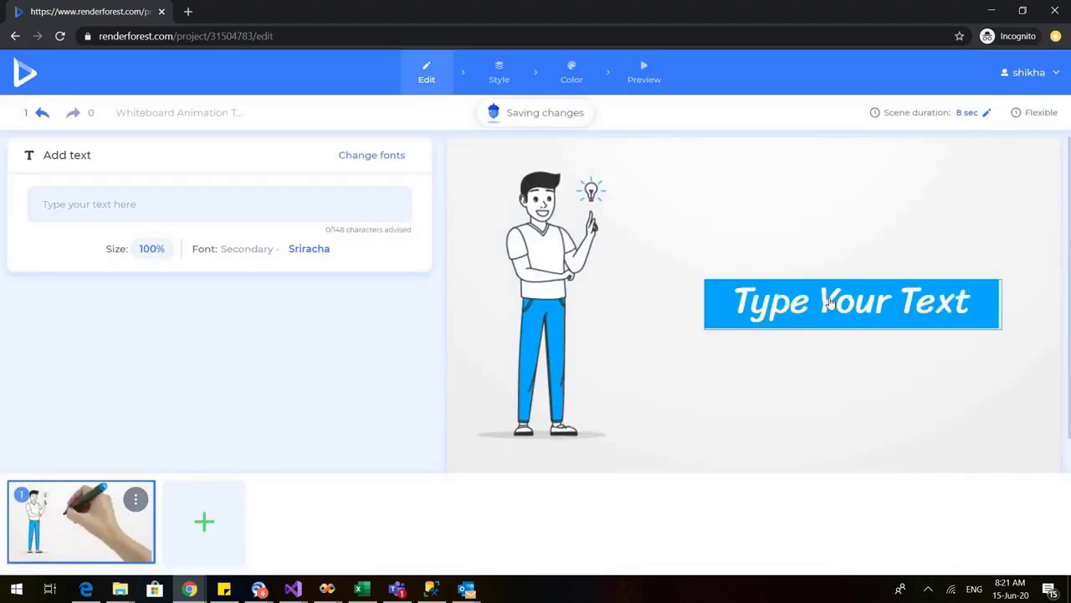
Replace the first scene's 'Type Your Text' placeholder with 'Eureka!!!' and save it.
click(831, 303)
click(507, 277)
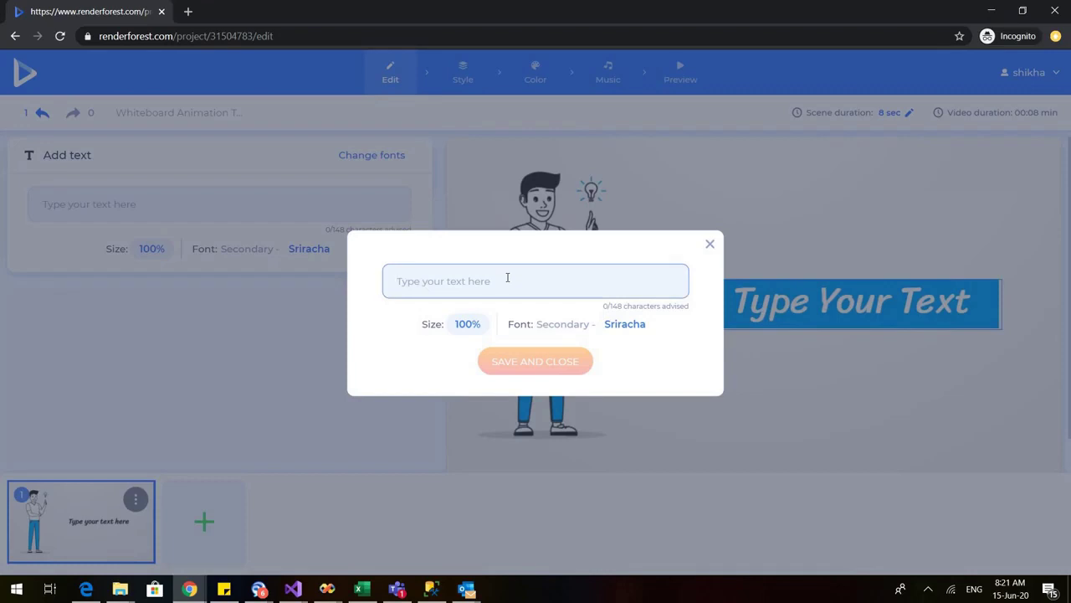
text(Eureka!!!!!)
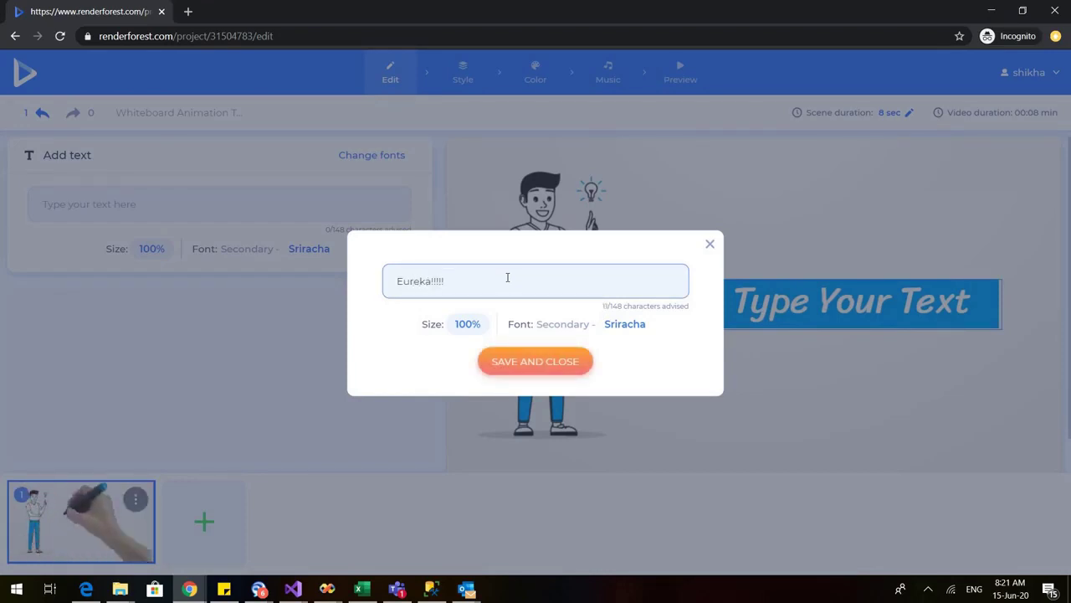
click(634, 328)
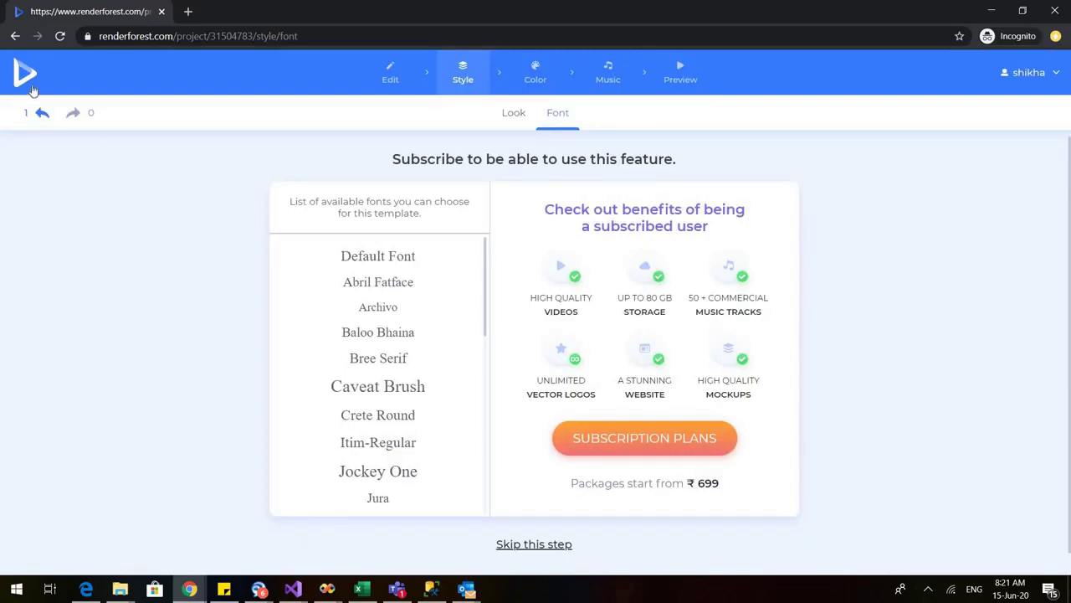
click(15, 37)
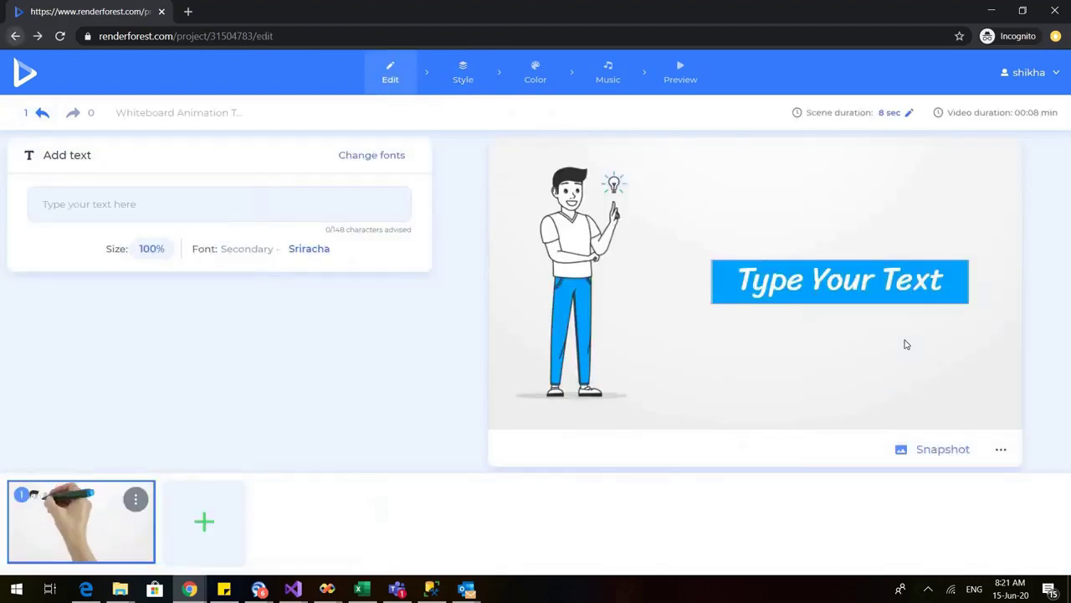
click(875, 286)
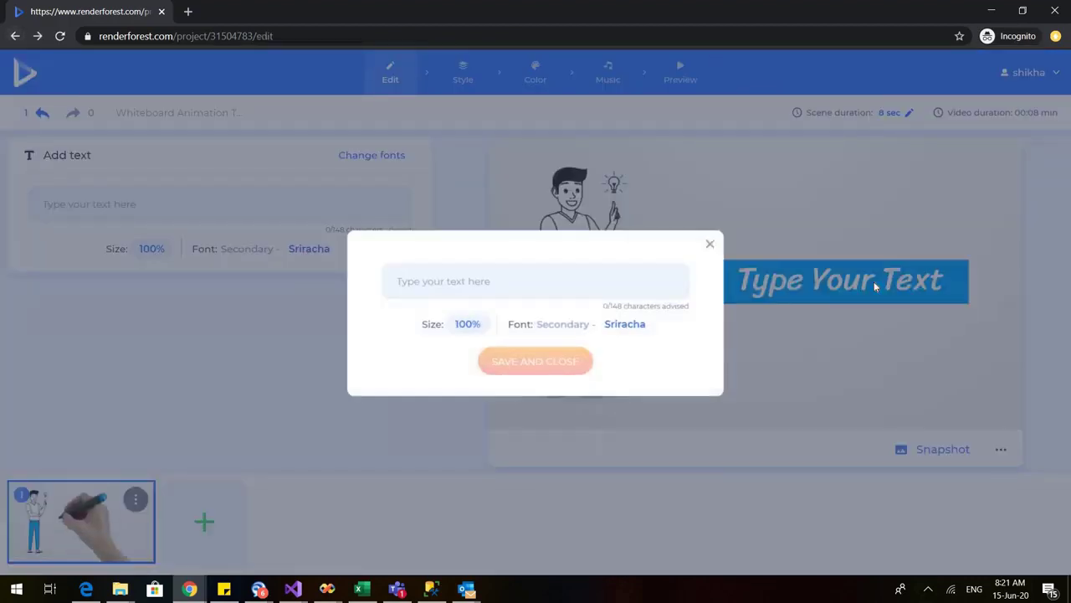
click(457, 292)
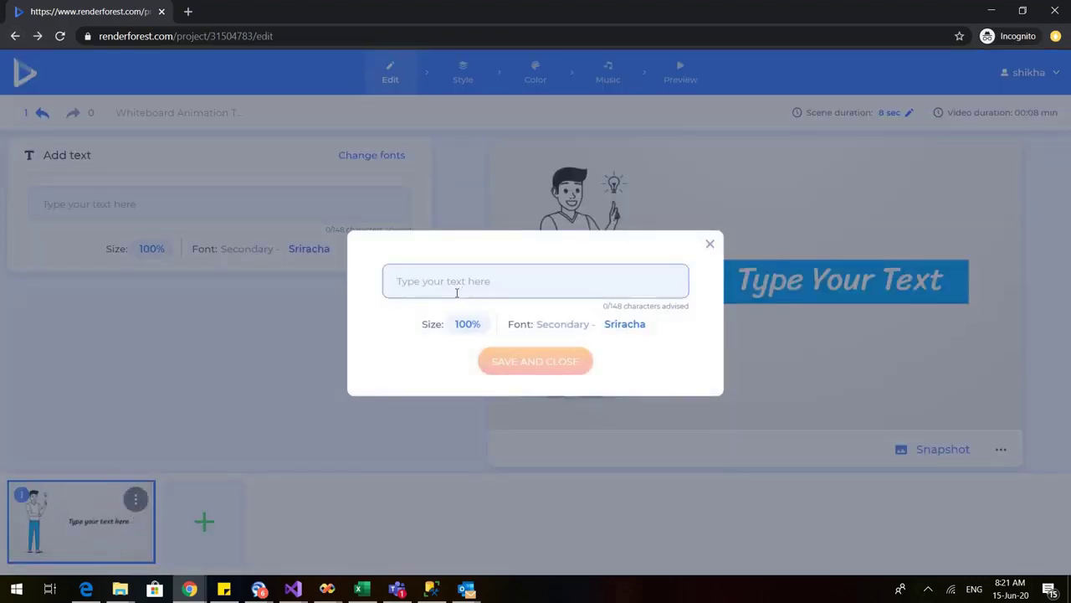
text(Eureka!!!)
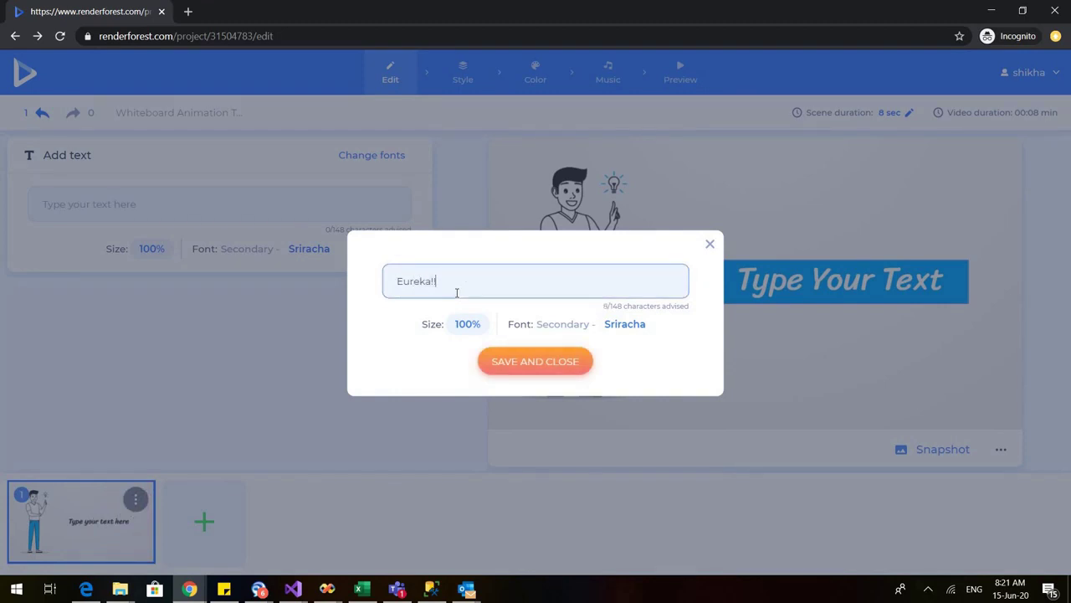
click(529, 361)
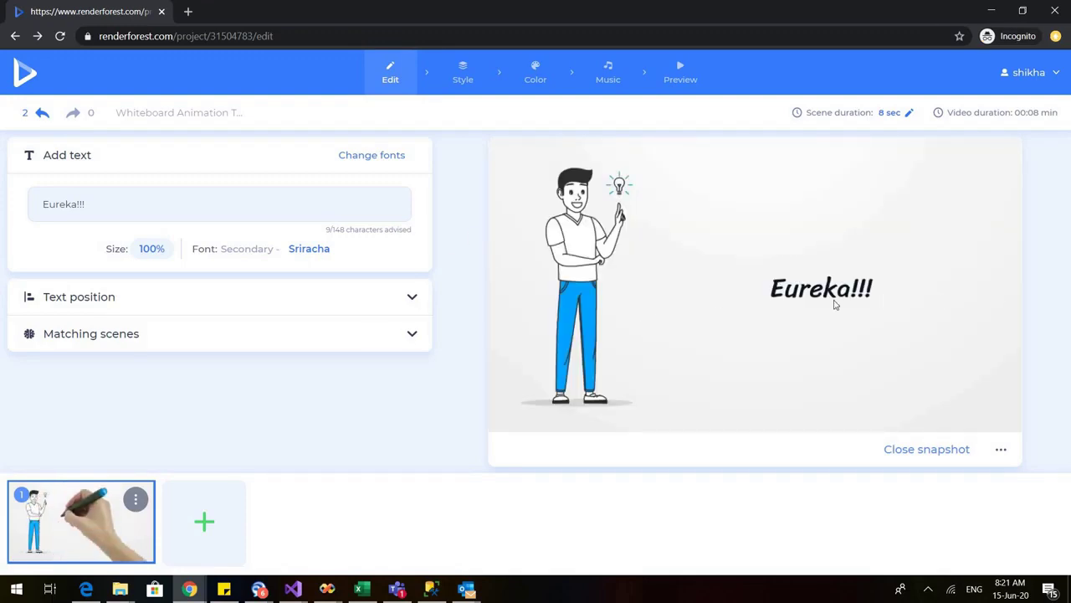
Set the caption's position to 'Text on the left', expand Matching scenes, and open Add scenes.
click(412, 299)
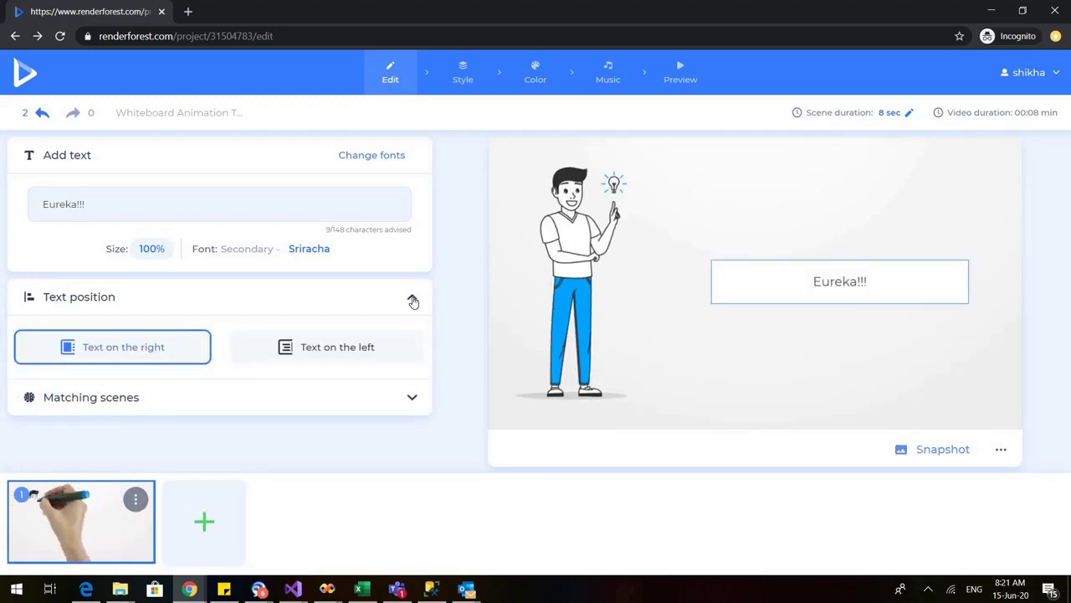
click(349, 353)
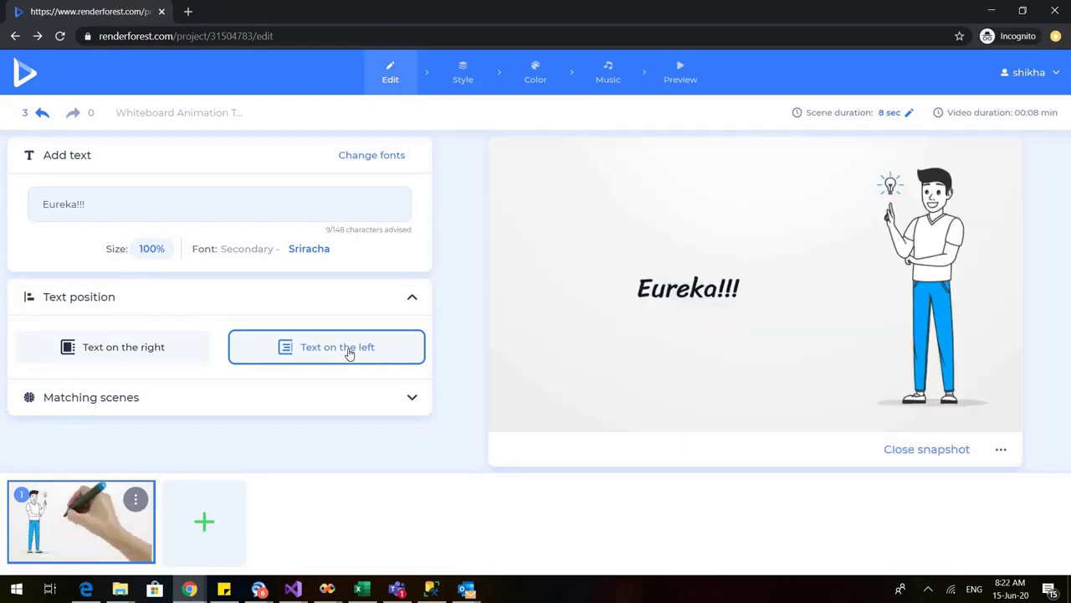
click(403, 360)
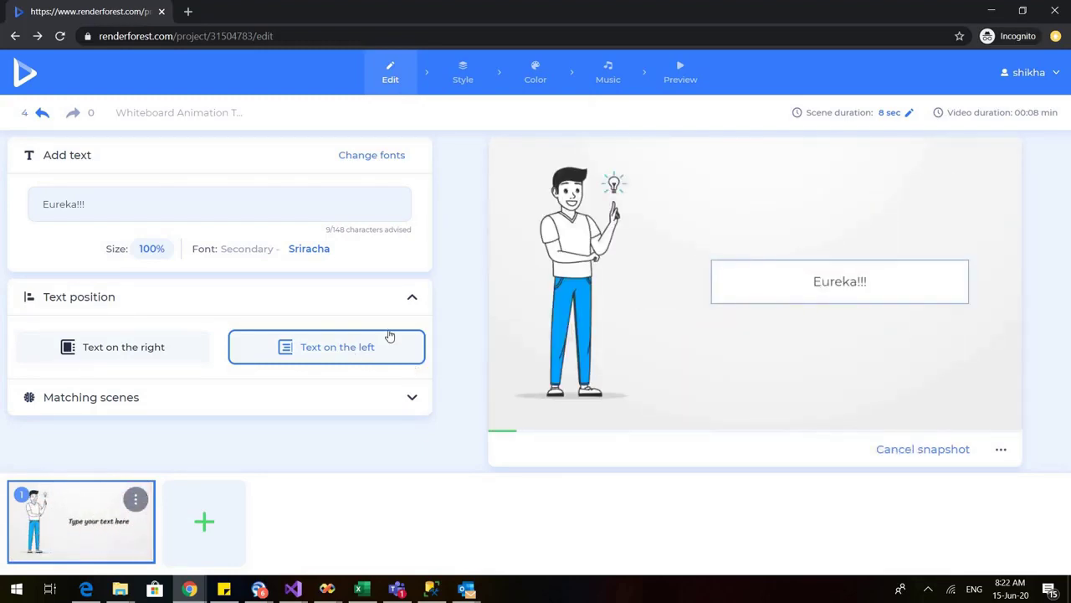
click(412, 398)
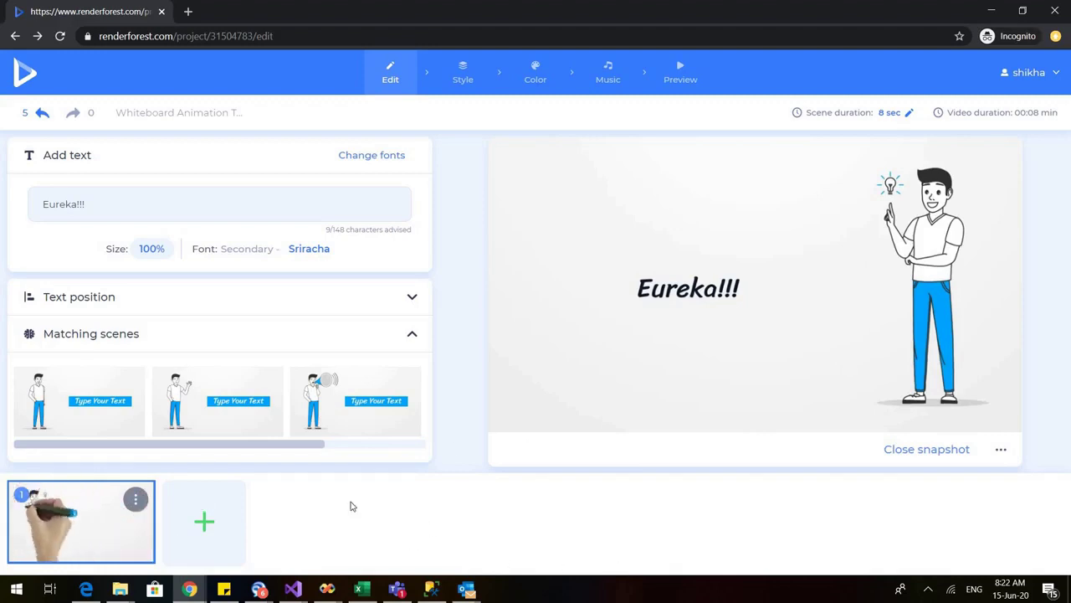
click(205, 524)
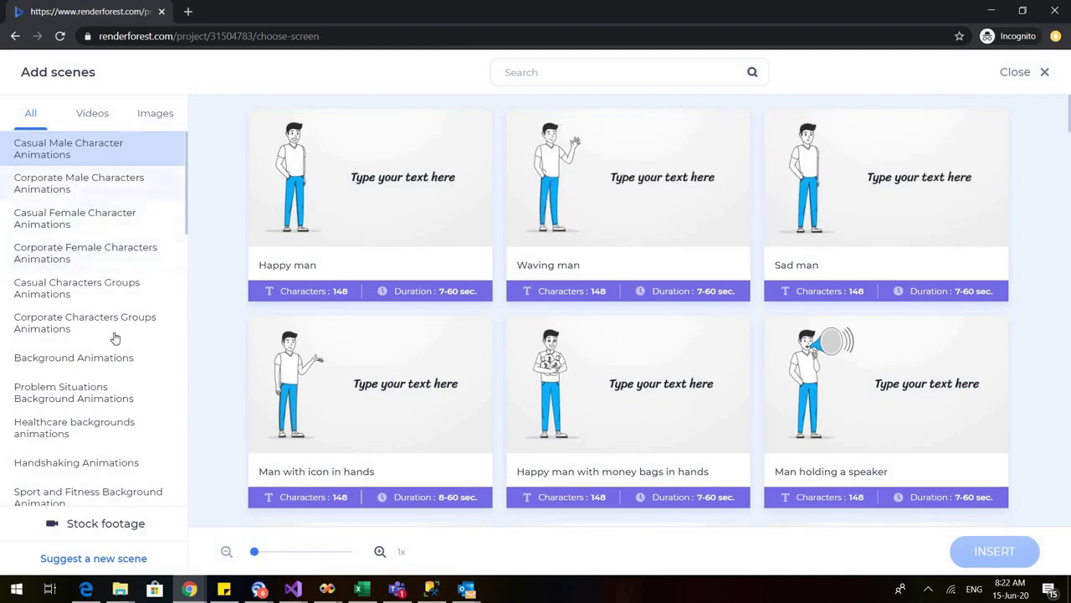
Insert the healthcare scene 'Dentist and patient at dental care clinic' as scene 2.
click(73, 445)
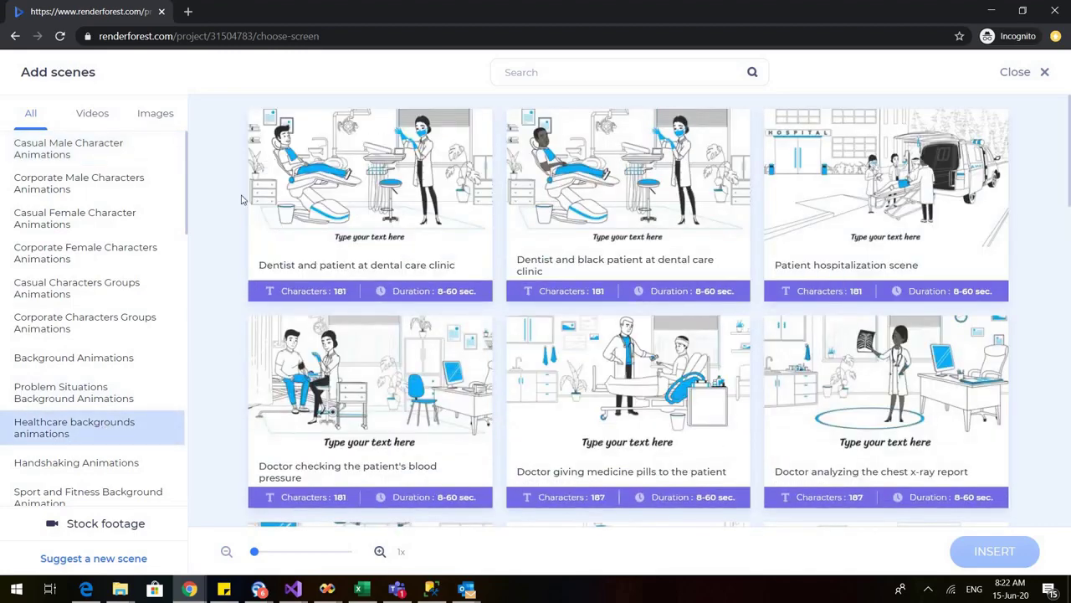
mouse_move(309, 224)
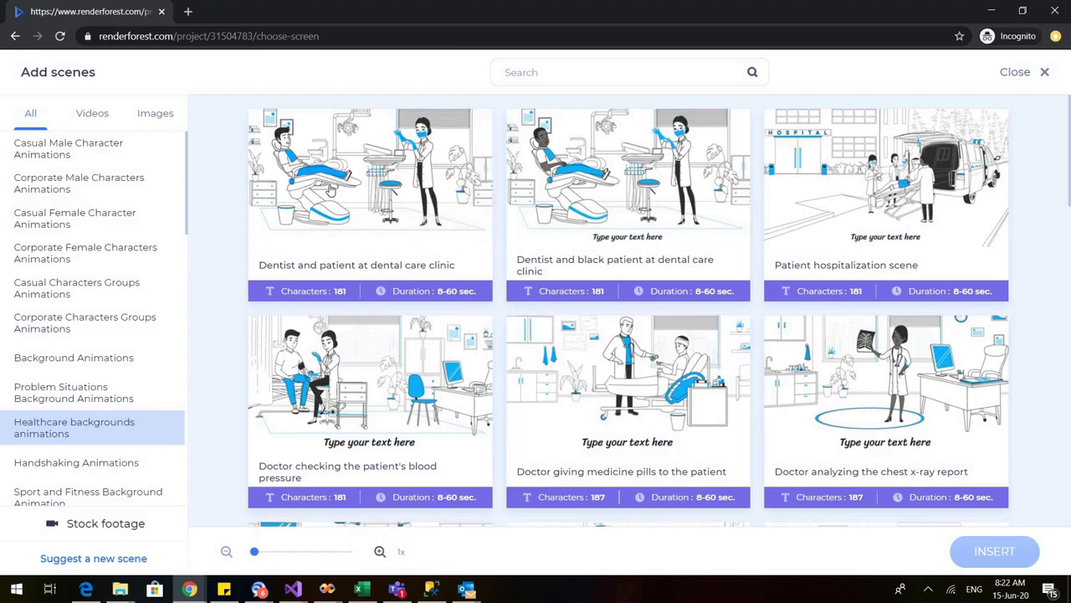
click(331, 192)
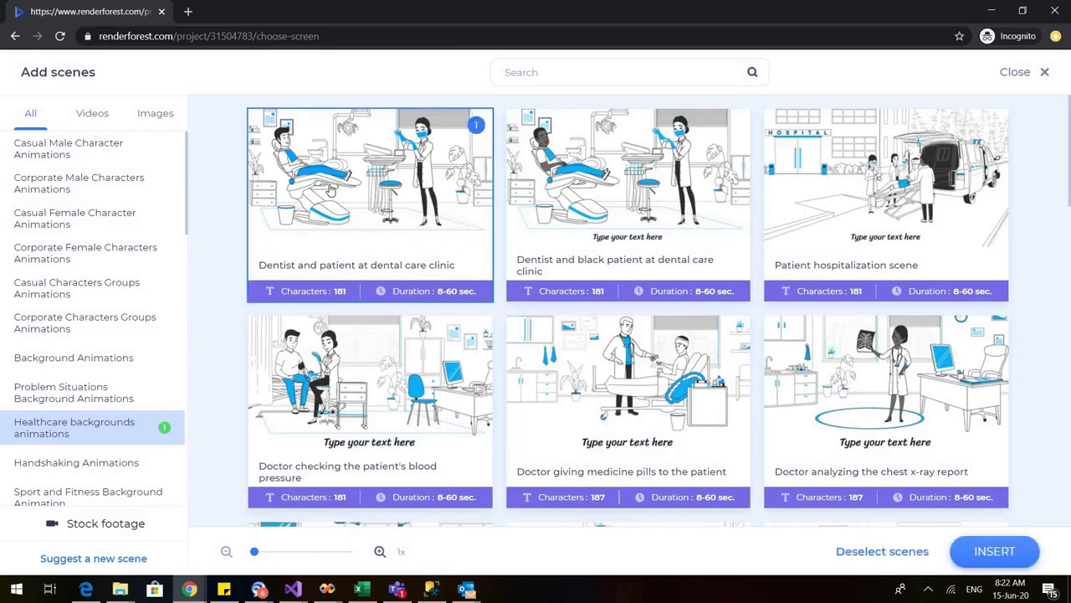
click(980, 557)
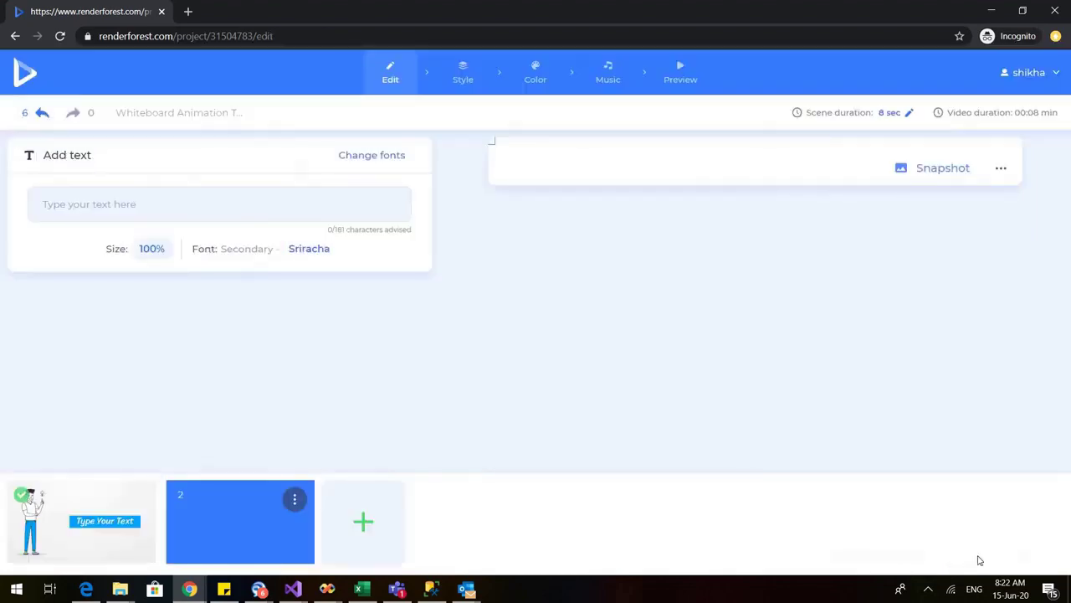
Caption the dental clinic scene 'I am here for dental checkup...'.
click(251, 205)
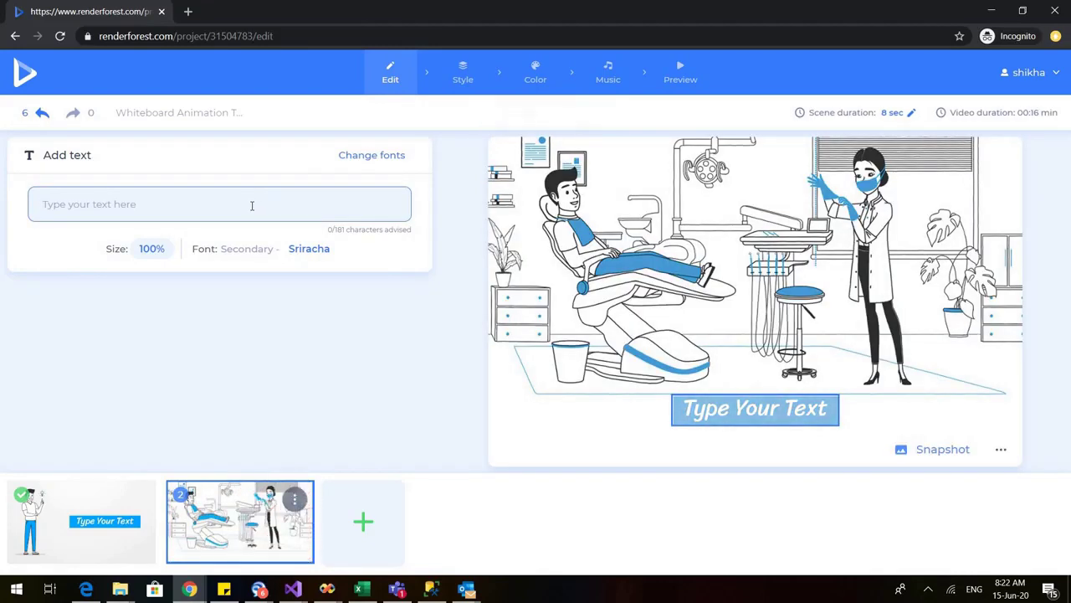
text(I a)
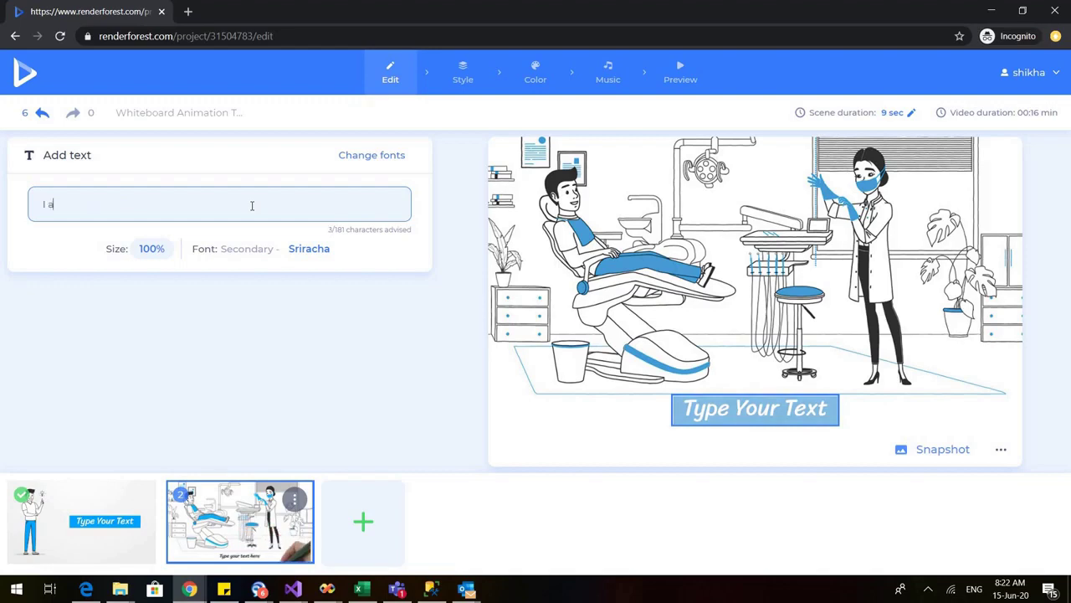
text(m )
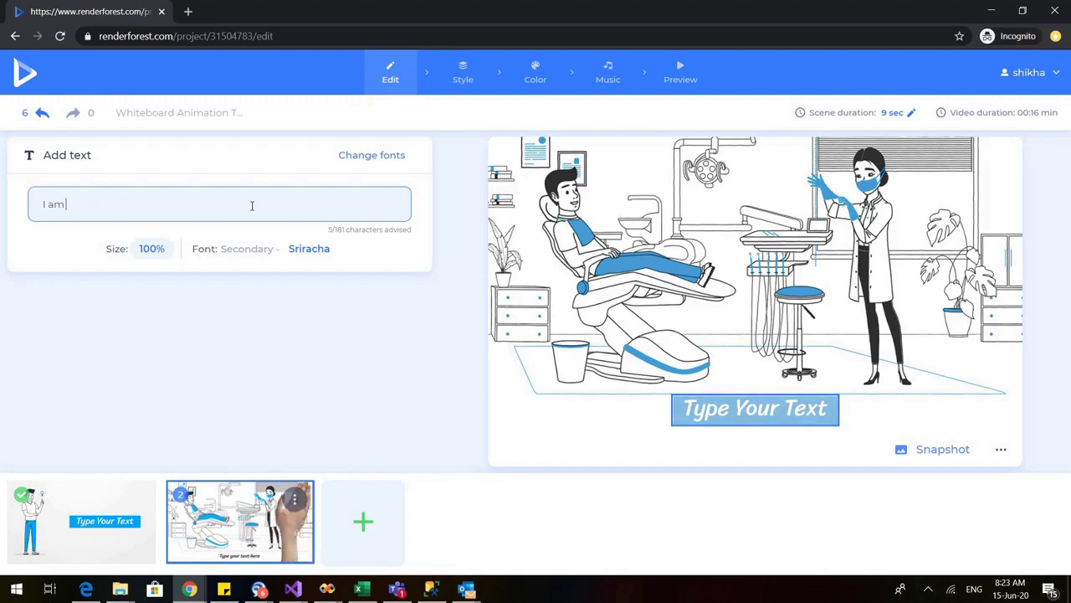
text(here for den)
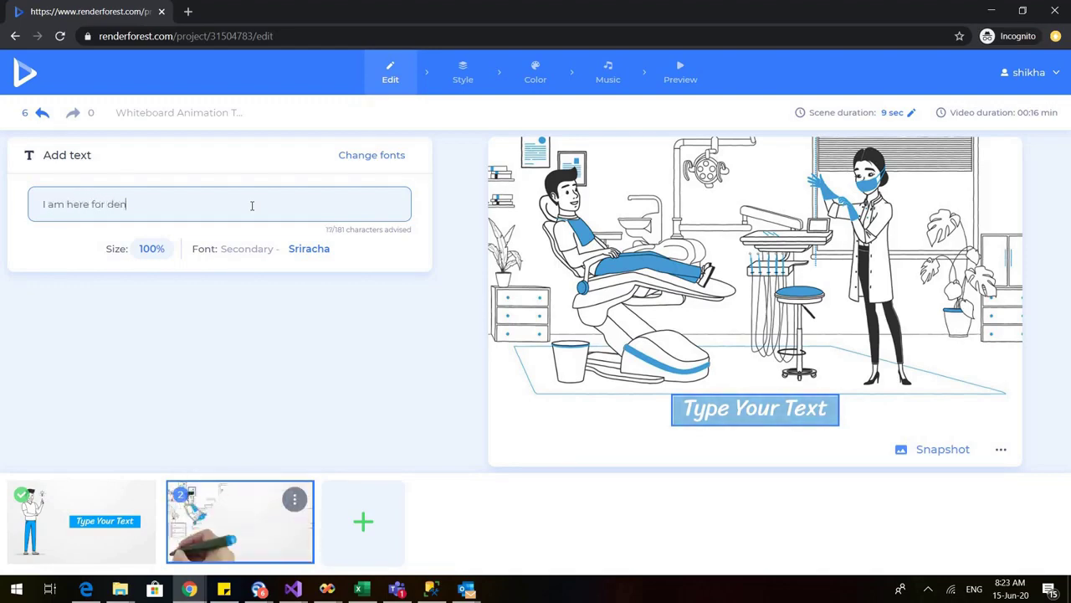
text(tal check)
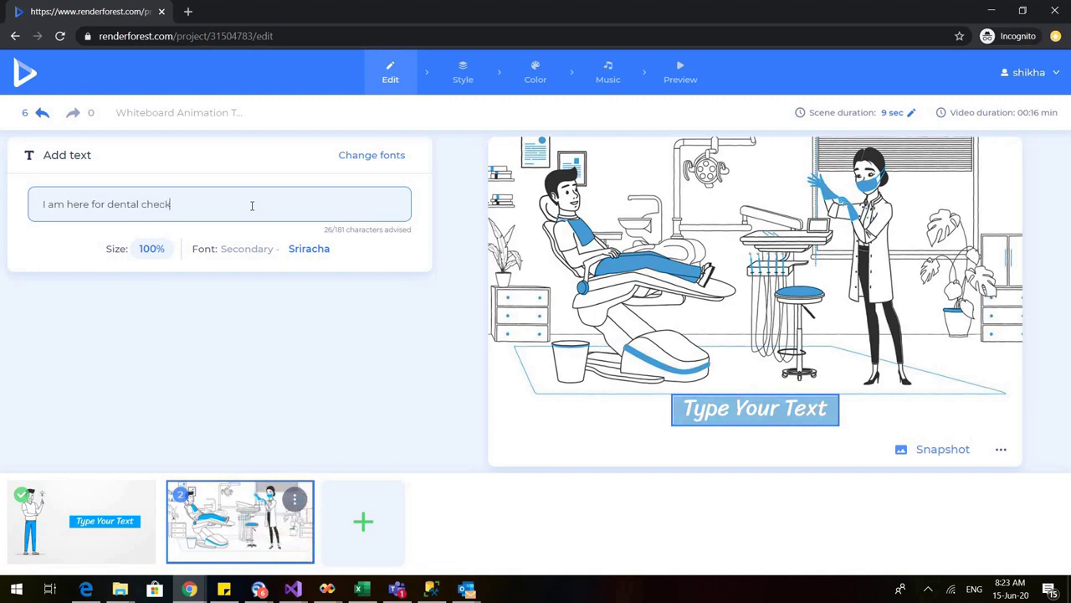
text(up...)
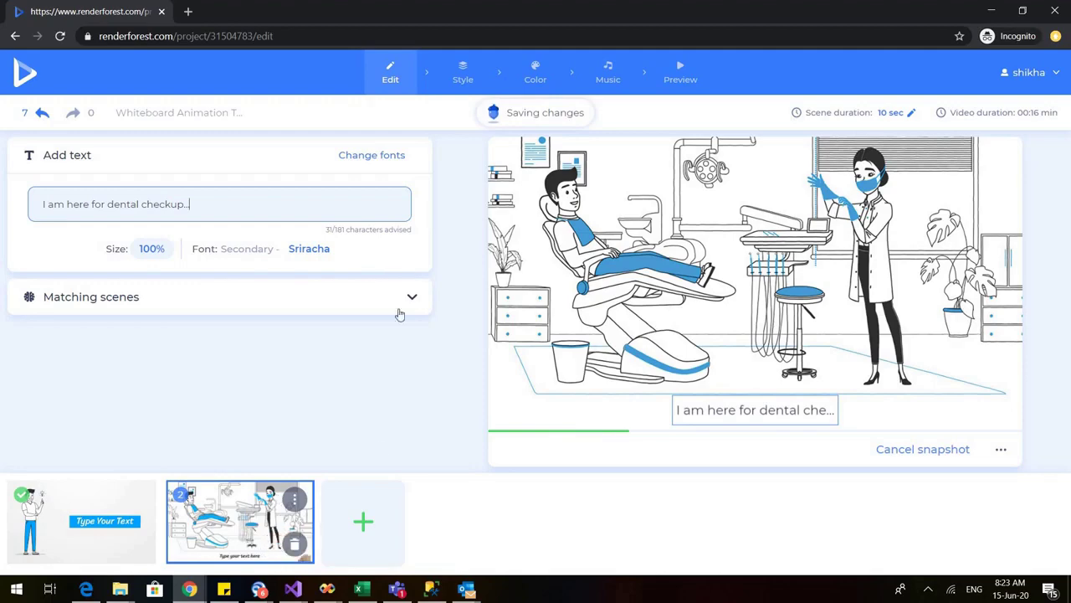
click(362, 523)
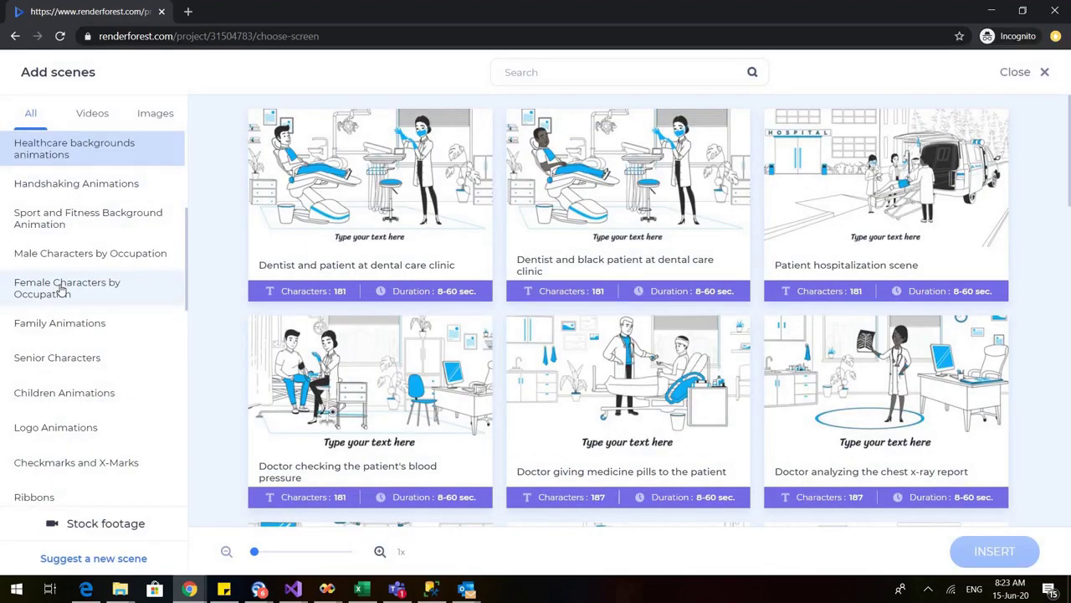
Insert 'Happy woman showing the certificate holding in hands' from Female Characters by Occupation.
click(61, 289)
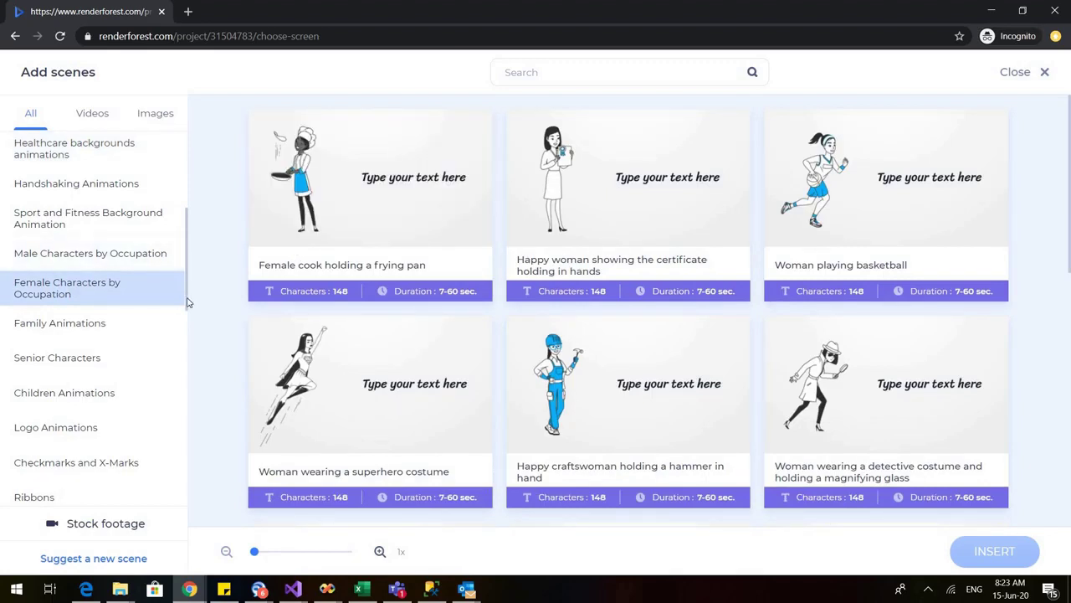
scroll(181, 364, down, 8)
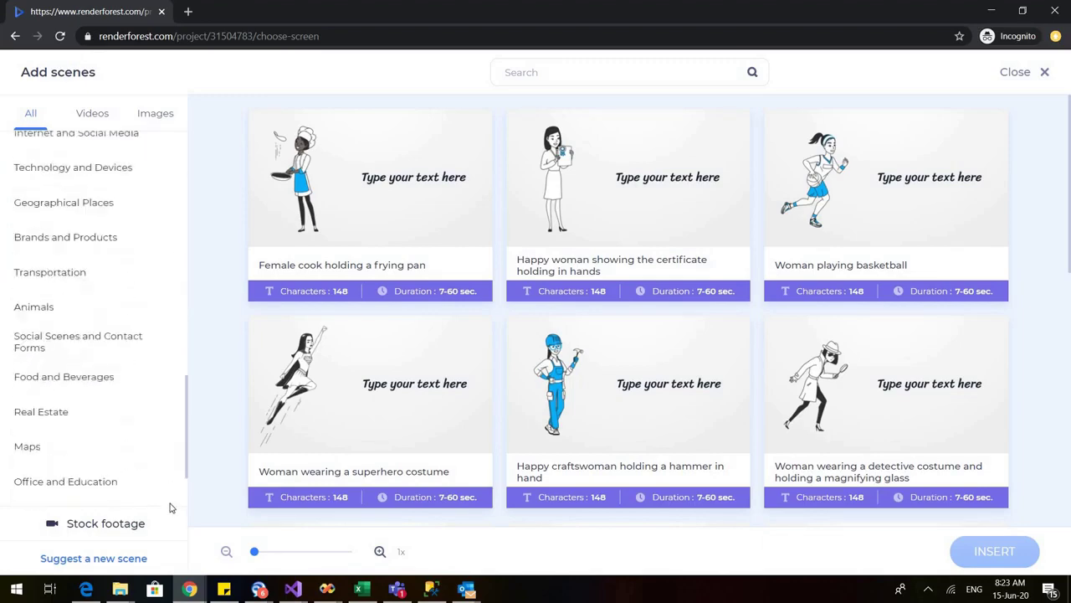
scroll(188, 401, up, 8)
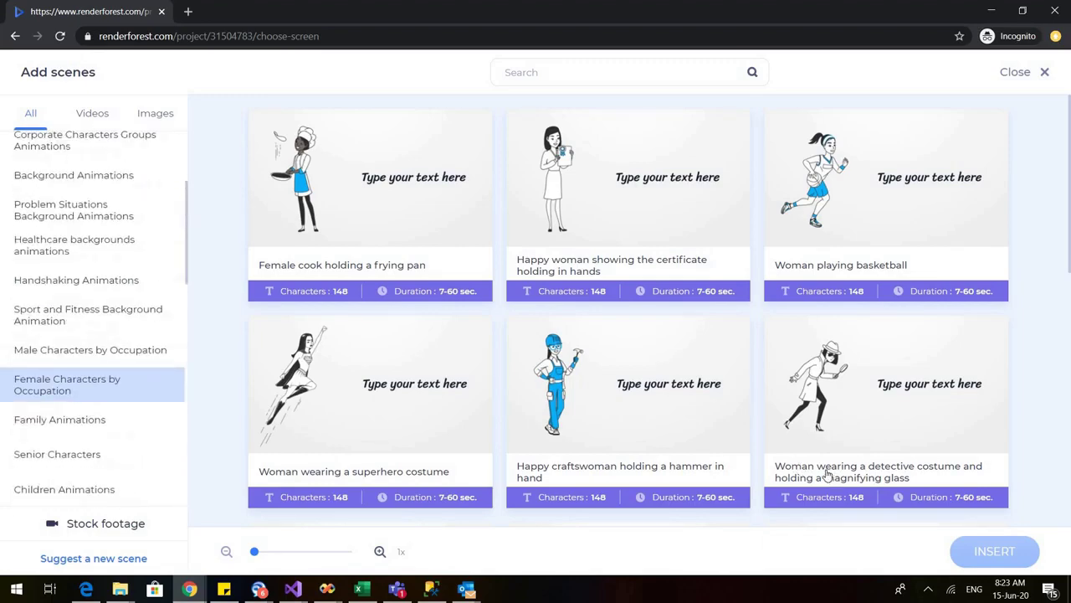
click(632, 202)
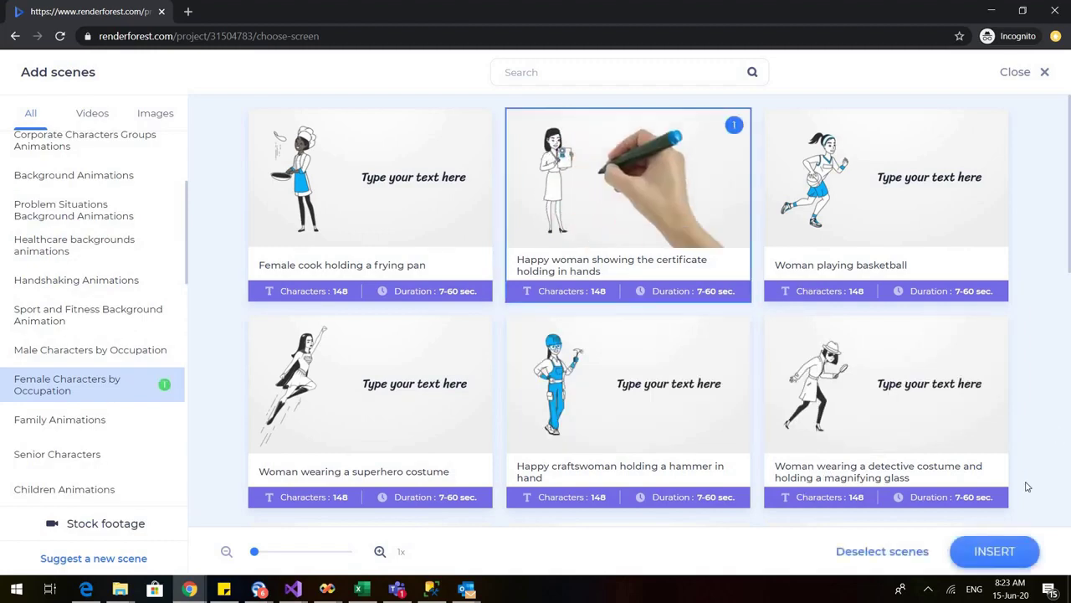
click(997, 552)
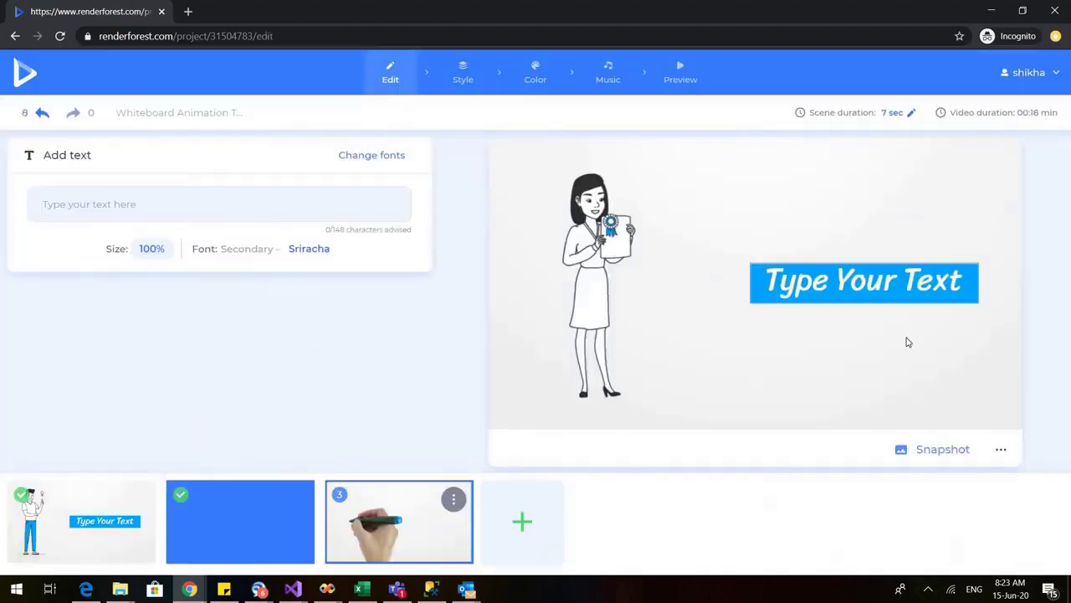
Caption the certificate scene 'She is my doctor...' and save it.
click(844, 269)
click(545, 286)
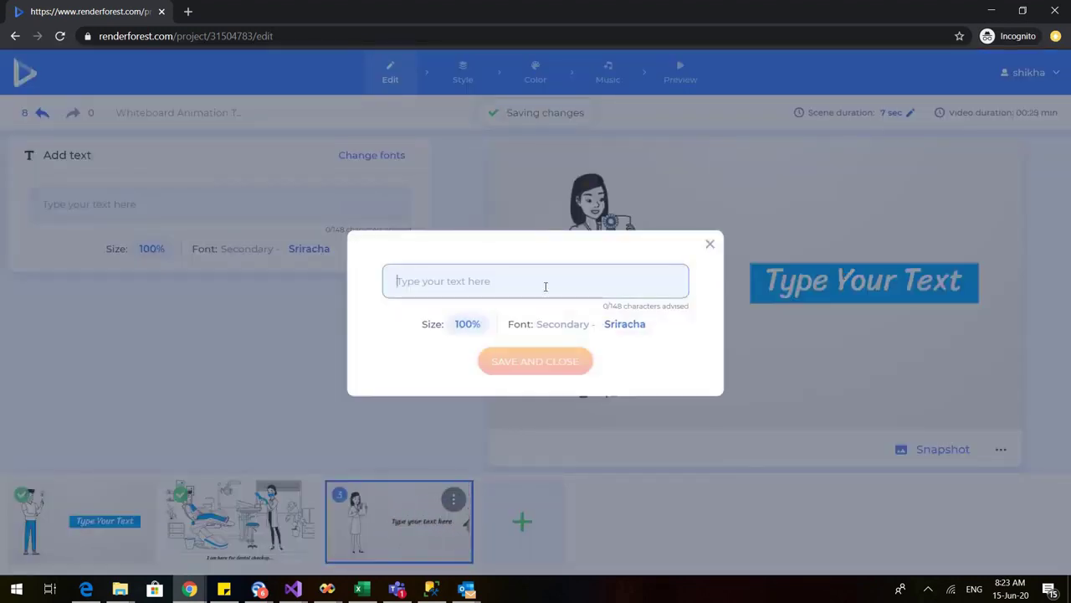
text(She is my doctir)
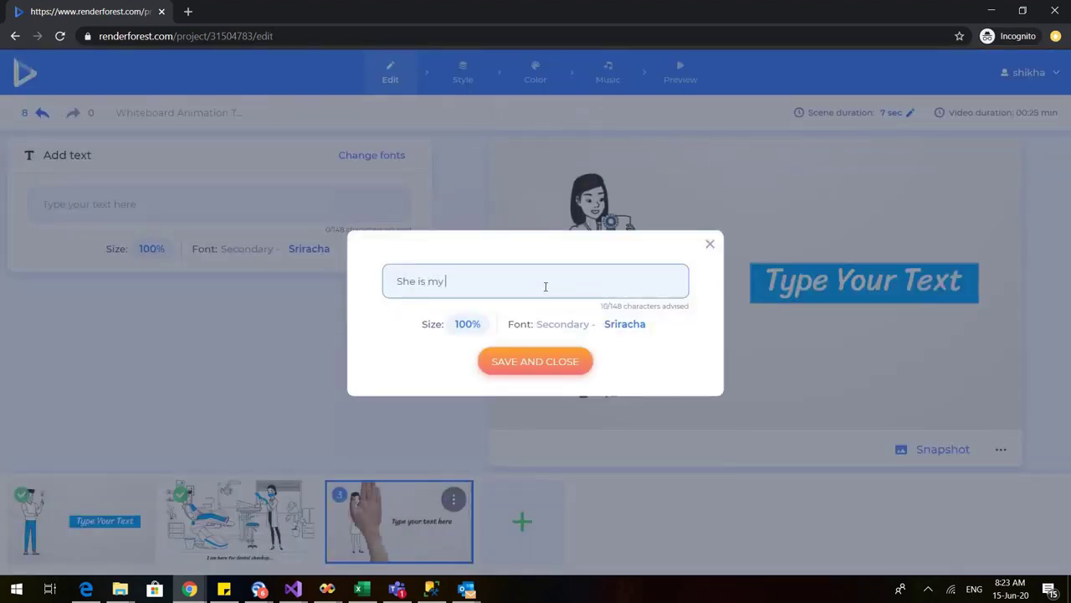
key(BackSpace)
key(BackSpace)
text(or...)
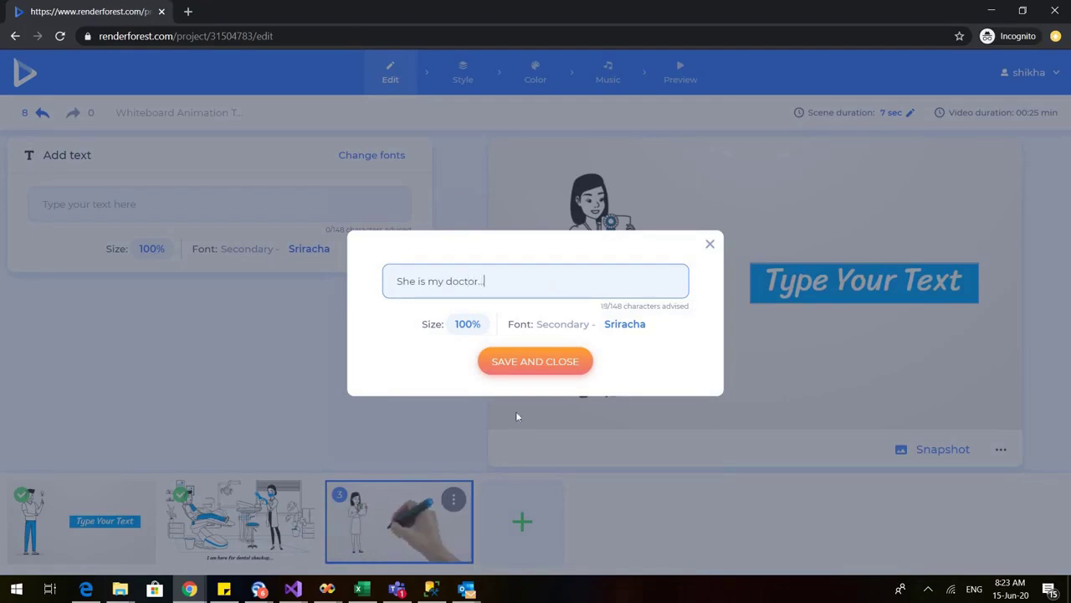
click(560, 369)
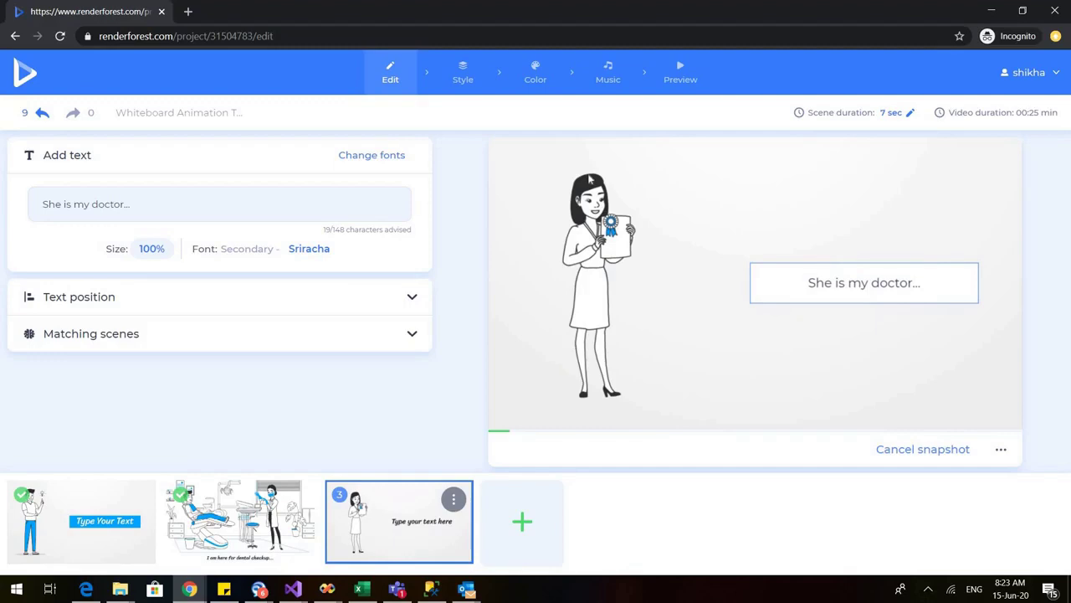
click(472, 75)
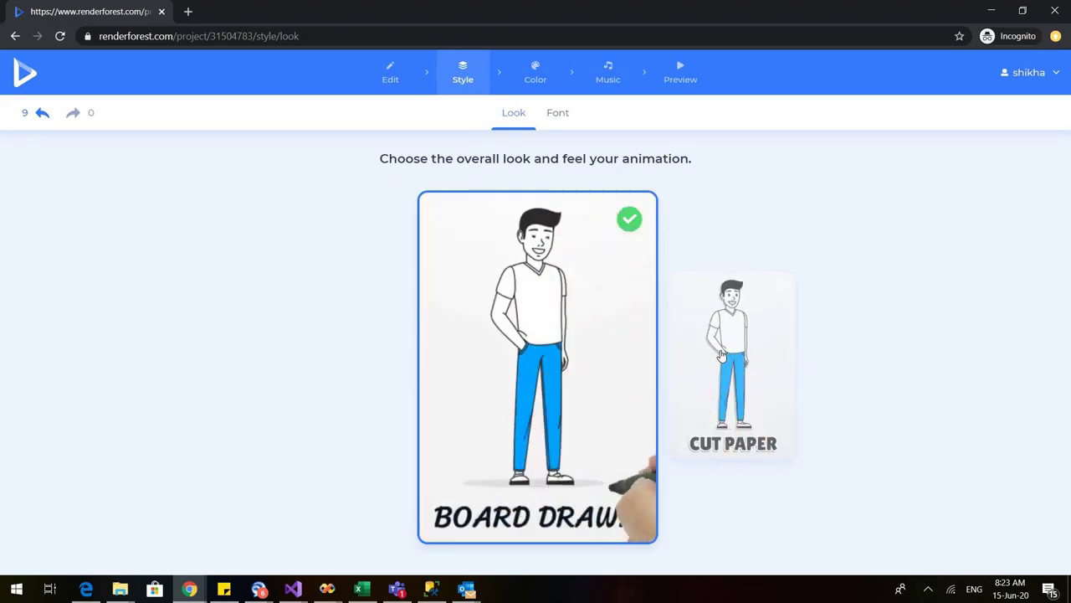
Choose the CUT PAPER look on the Style page, replacing Board Drawn.
click(722, 355)
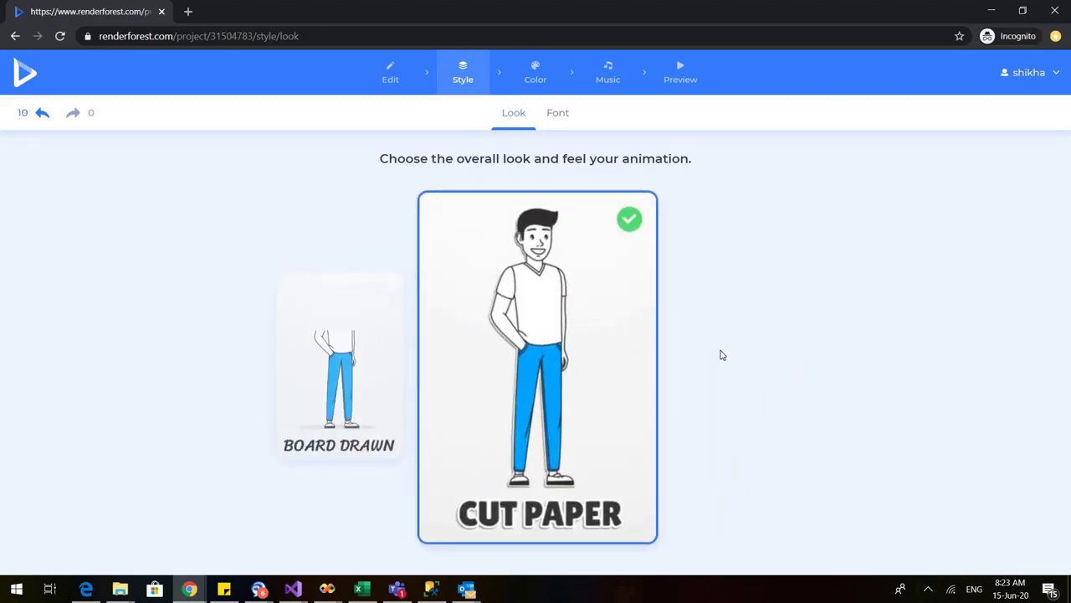
click(559, 119)
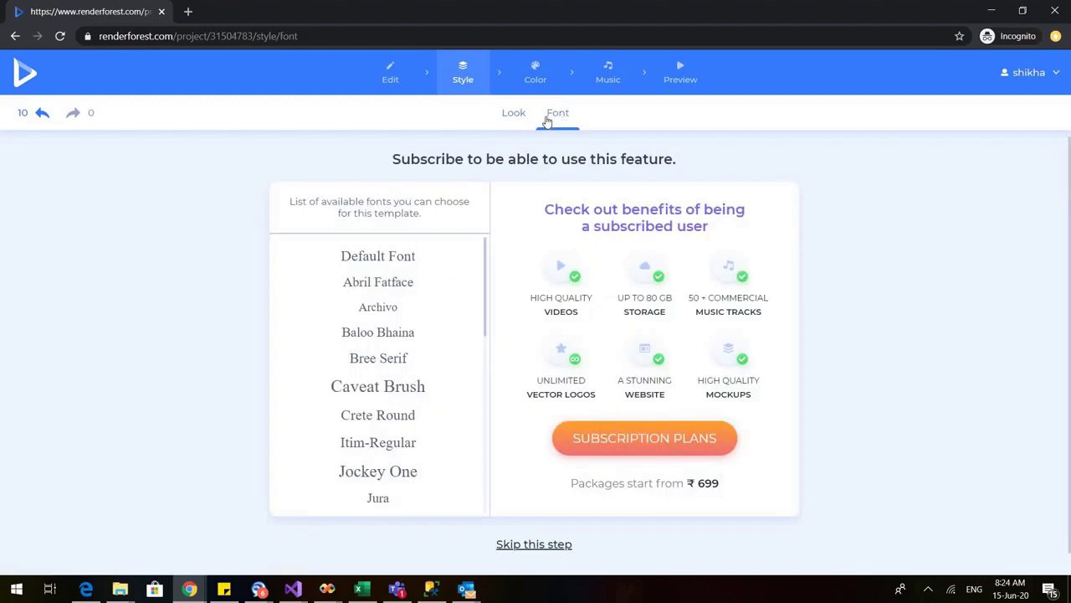
click(518, 116)
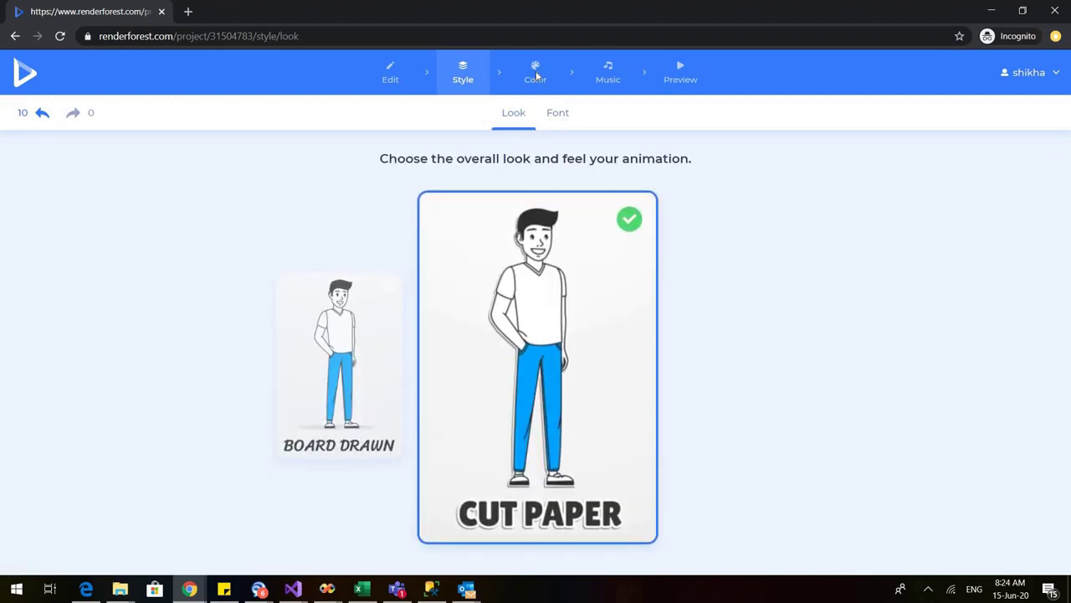
click(536, 76)
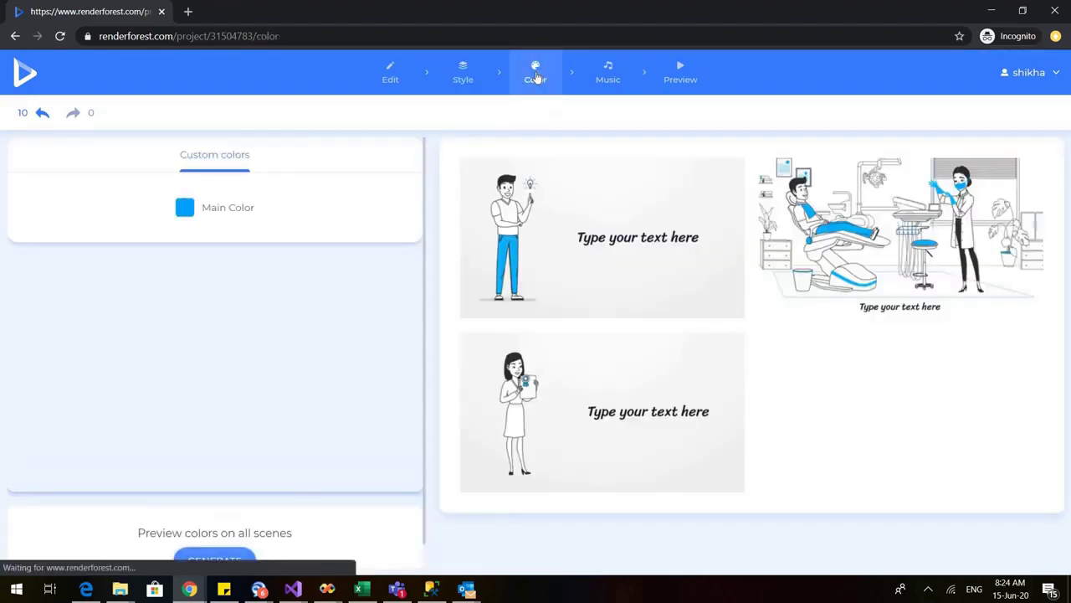
Change the video's main colour from blue to pink and generate previews of all scenes.
click(231, 211)
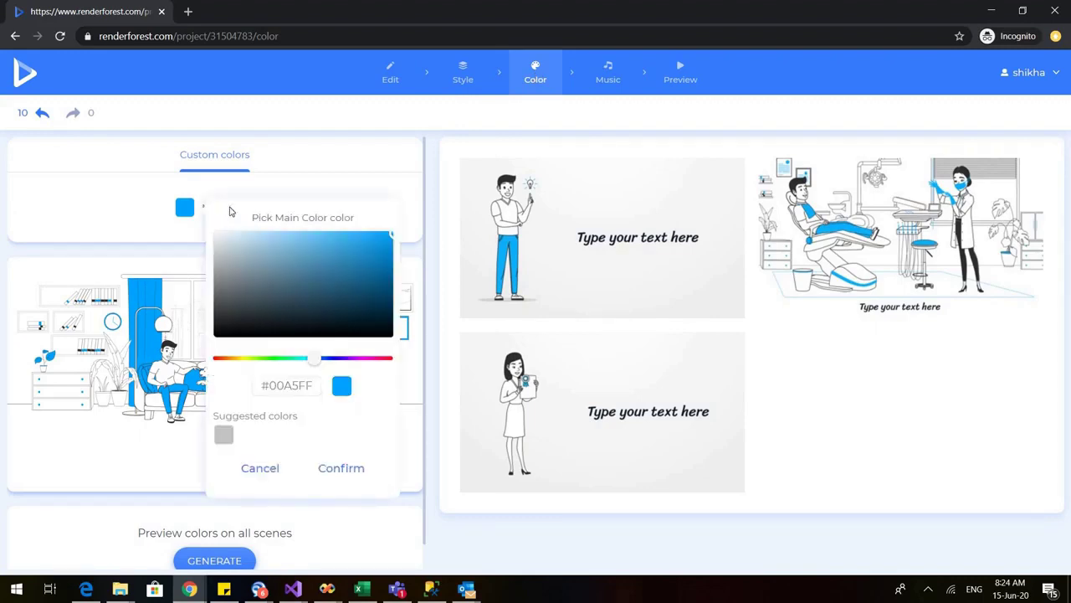
drag(322, 368, 369, 372)
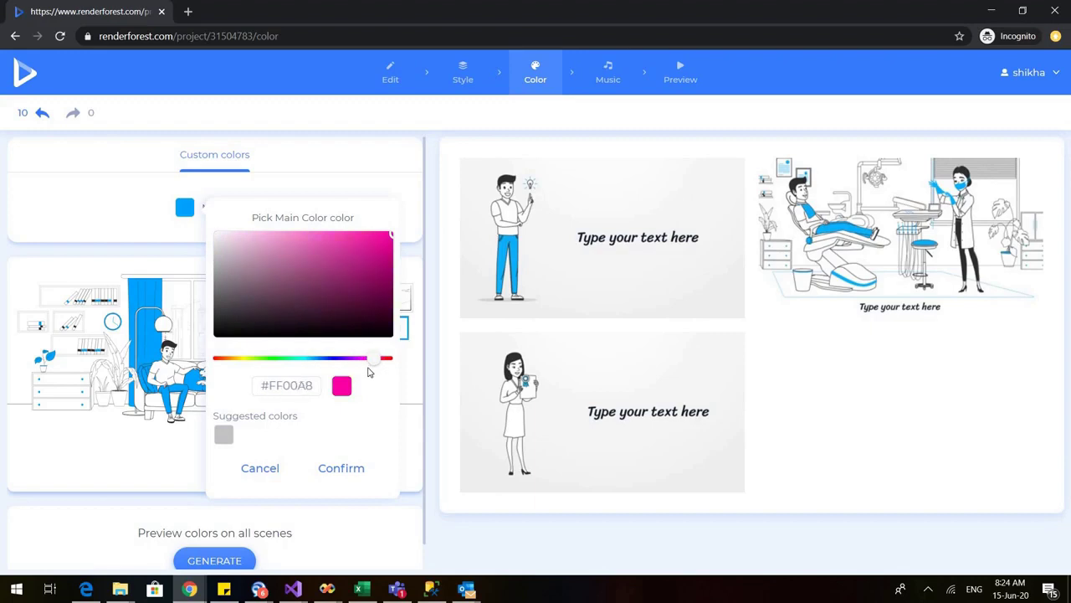
click(346, 467)
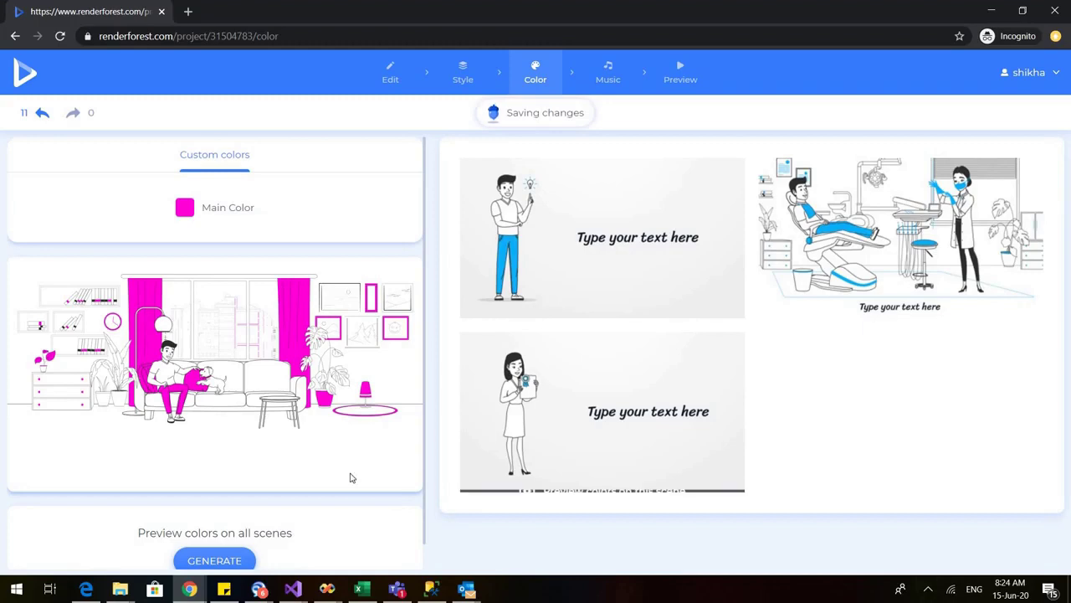
click(215, 560)
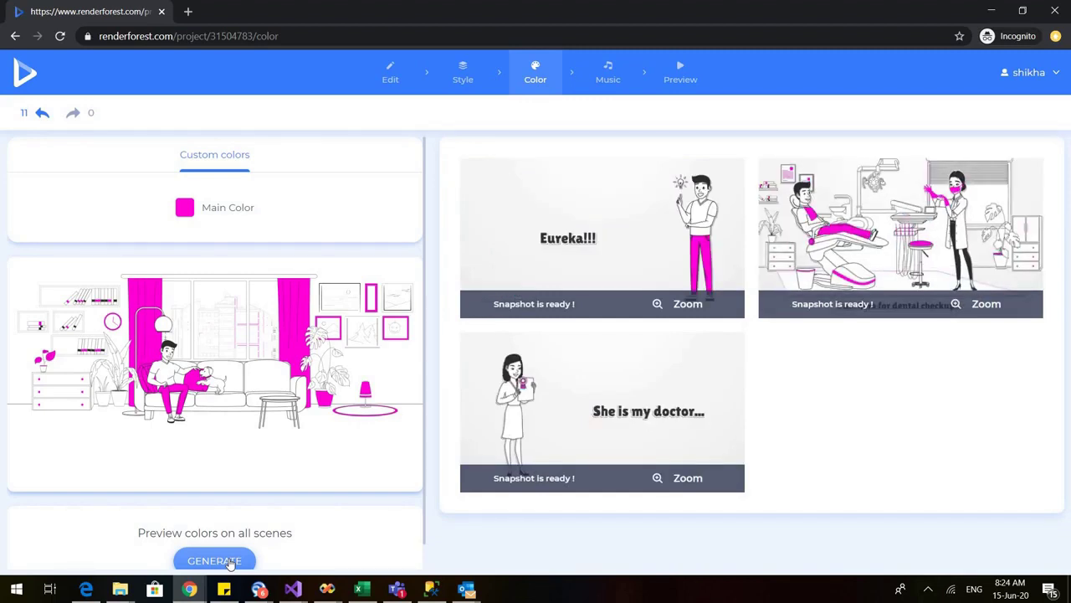
click(604, 77)
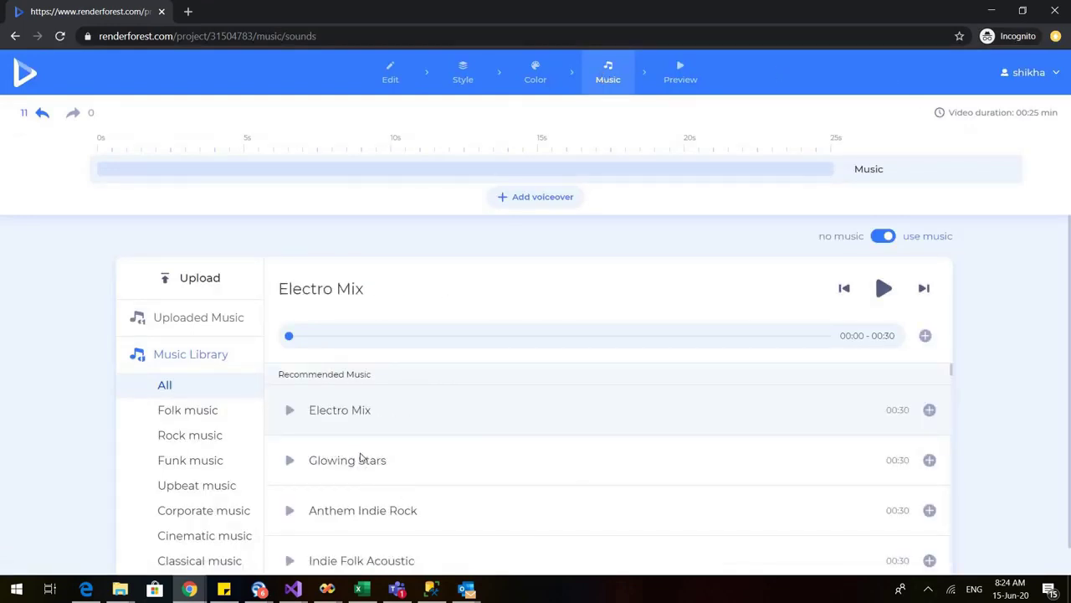
Add the Glowing Stars track to the project as background music at 100% volume.
click(359, 470)
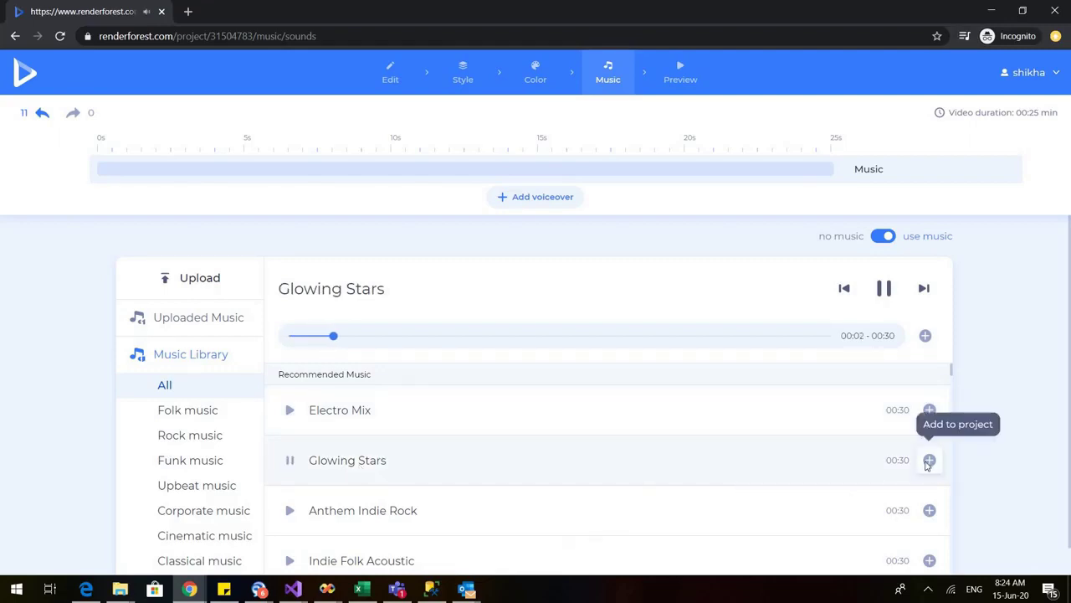
click(926, 465)
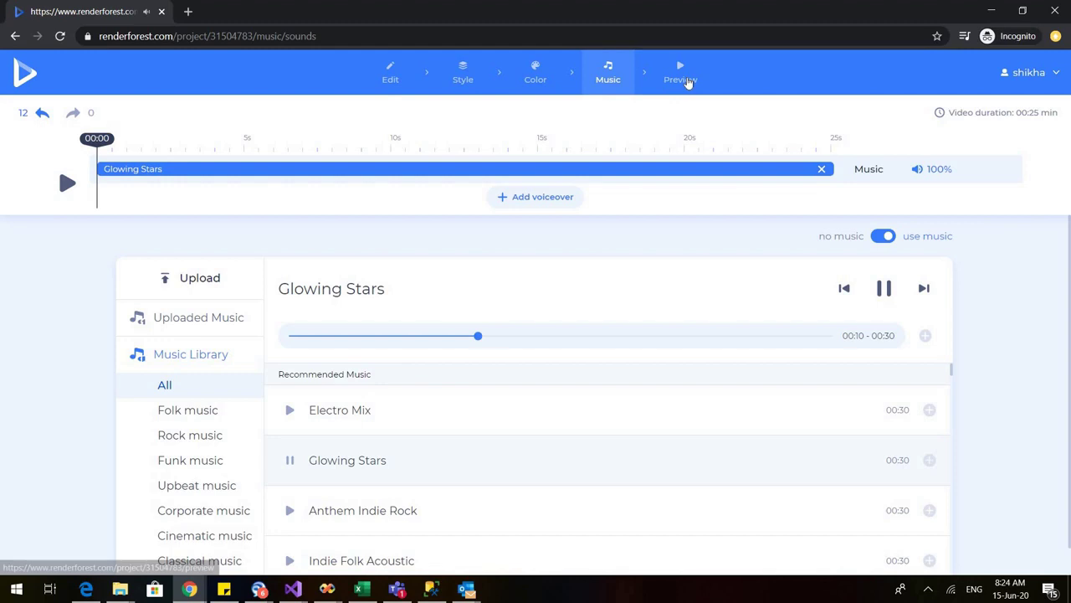
click(685, 79)
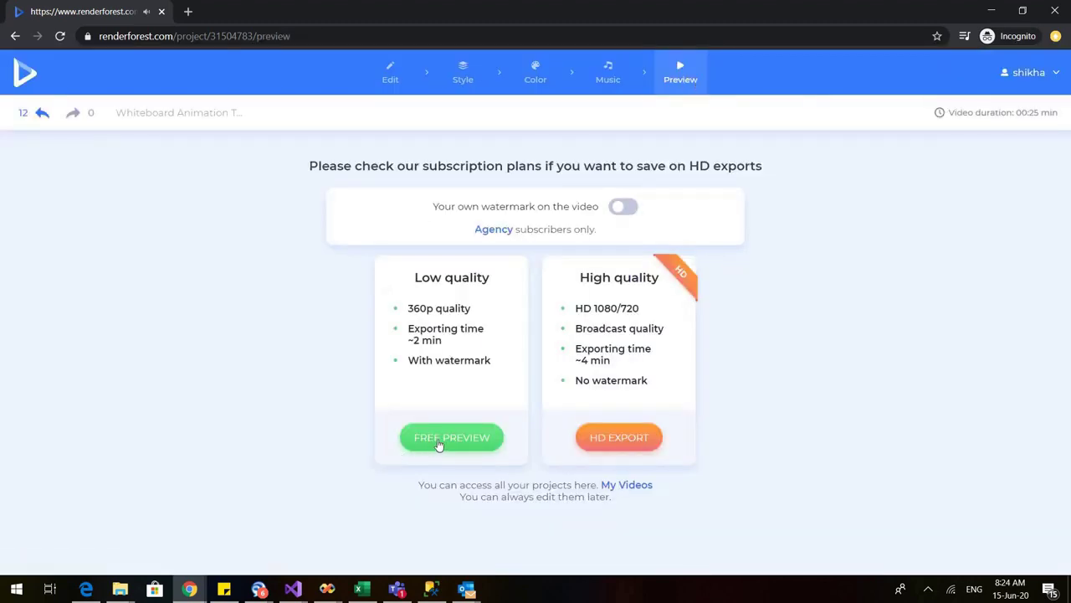
Export the Whiteboard Animation Toolkit video as a free watermarked preview and watch it full screen.
click(444, 438)
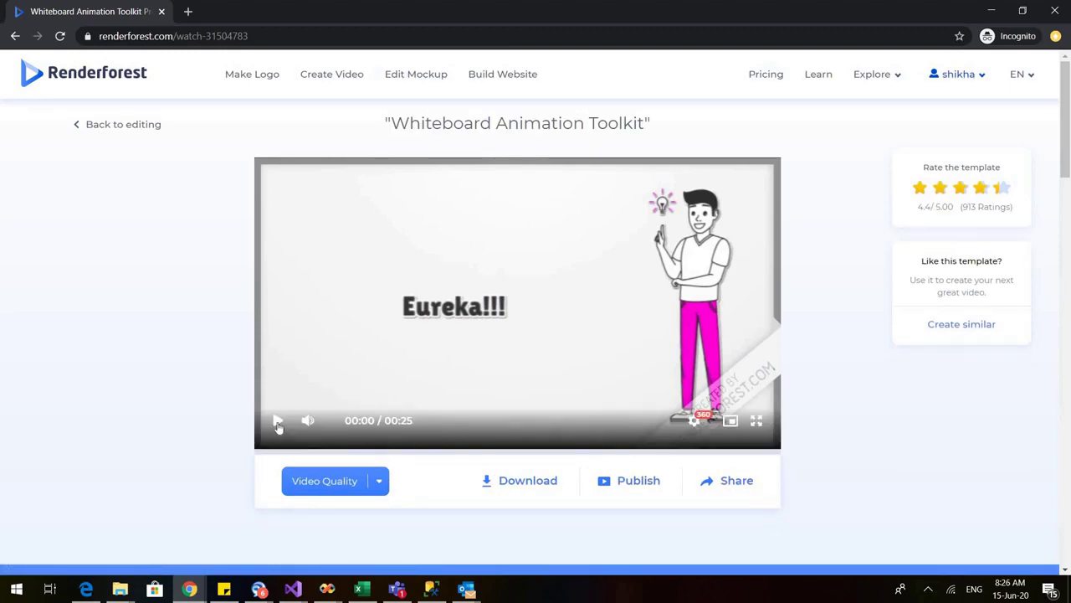
click(277, 421)
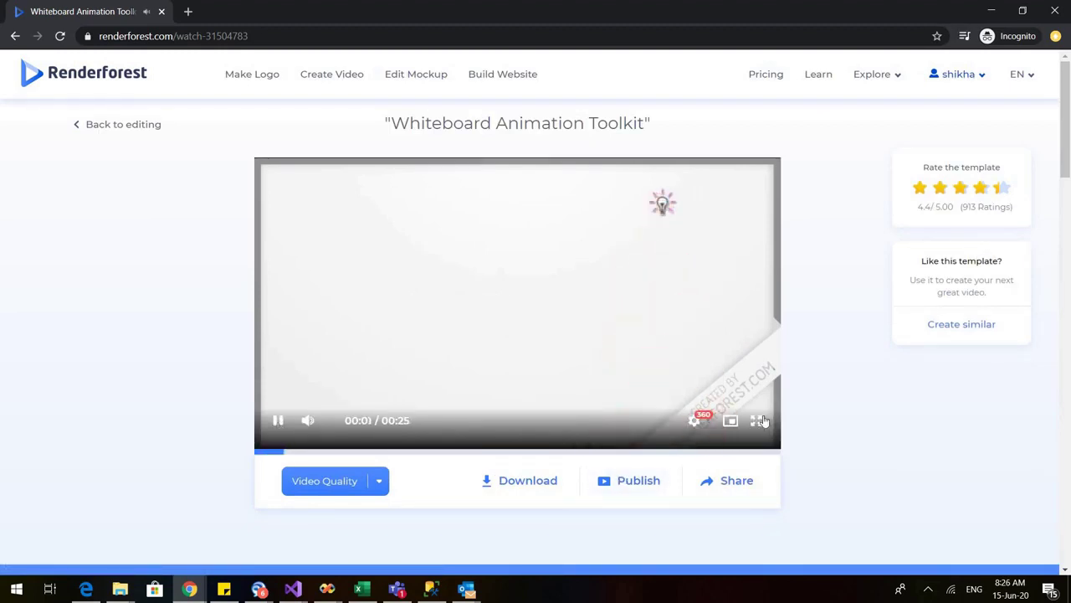
click(757, 422)
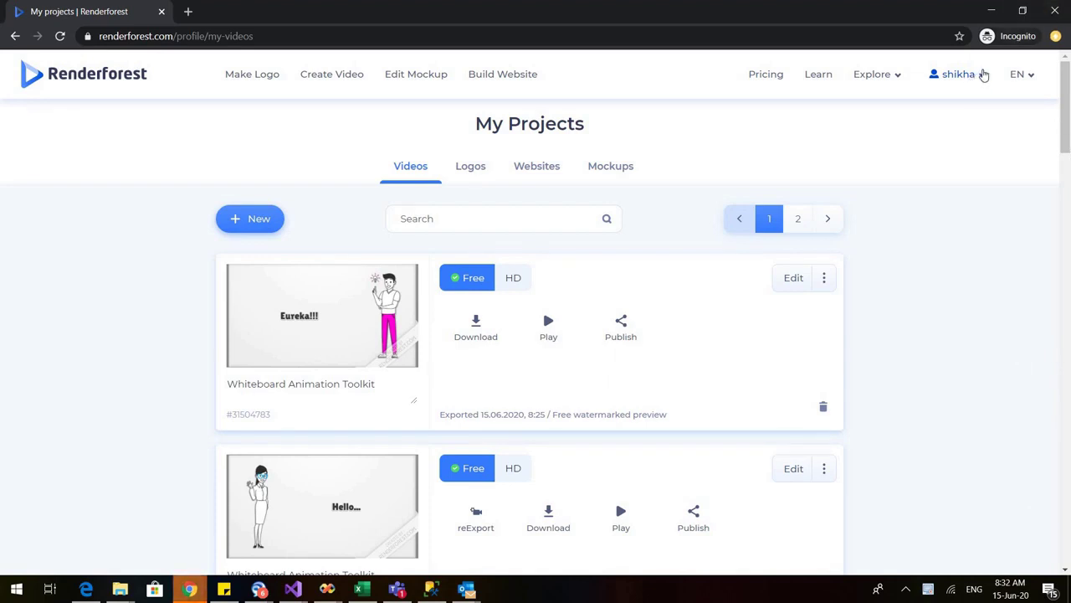
drag(1069, 138, 1069, 457)
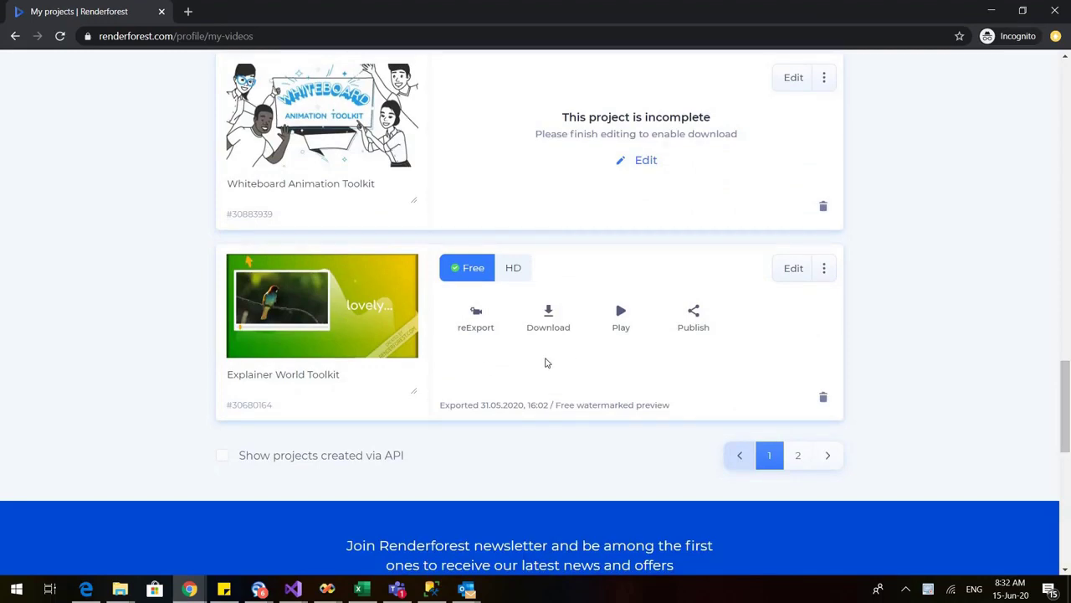
click(621, 316)
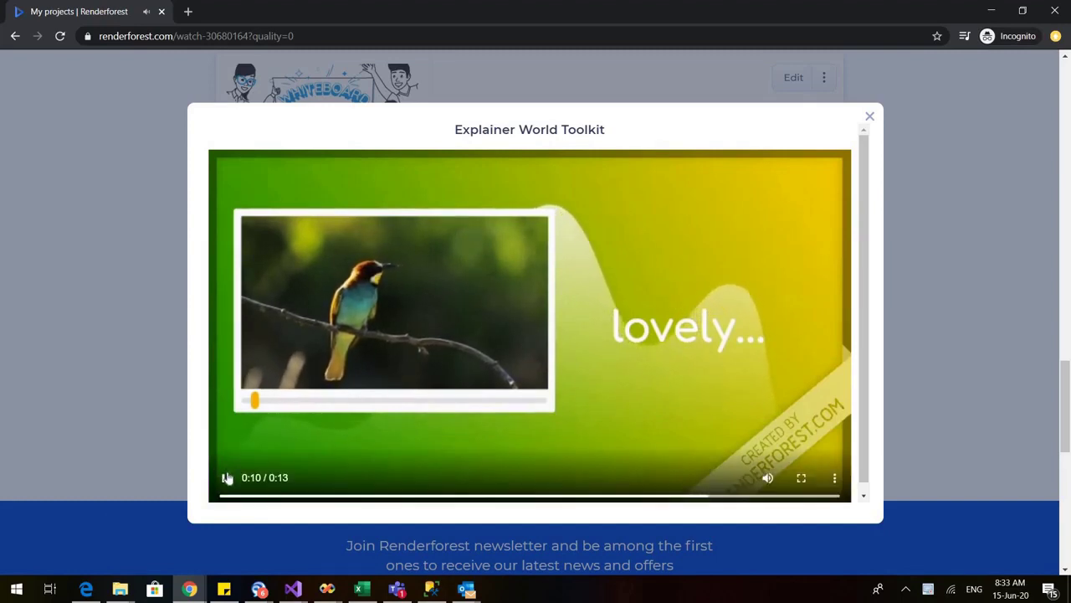
click(362, 417)
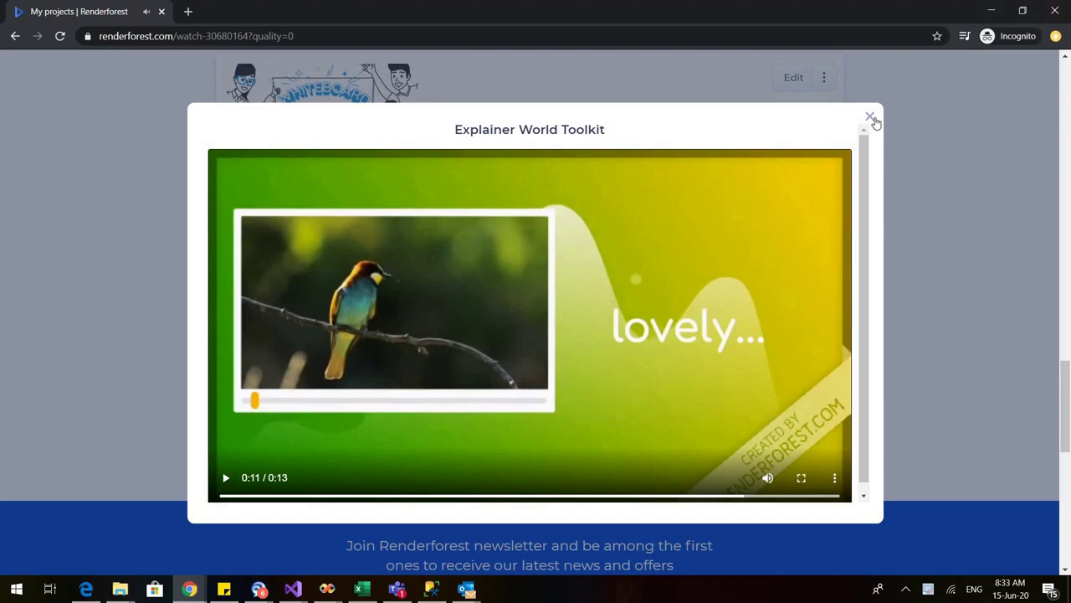
click(870, 118)
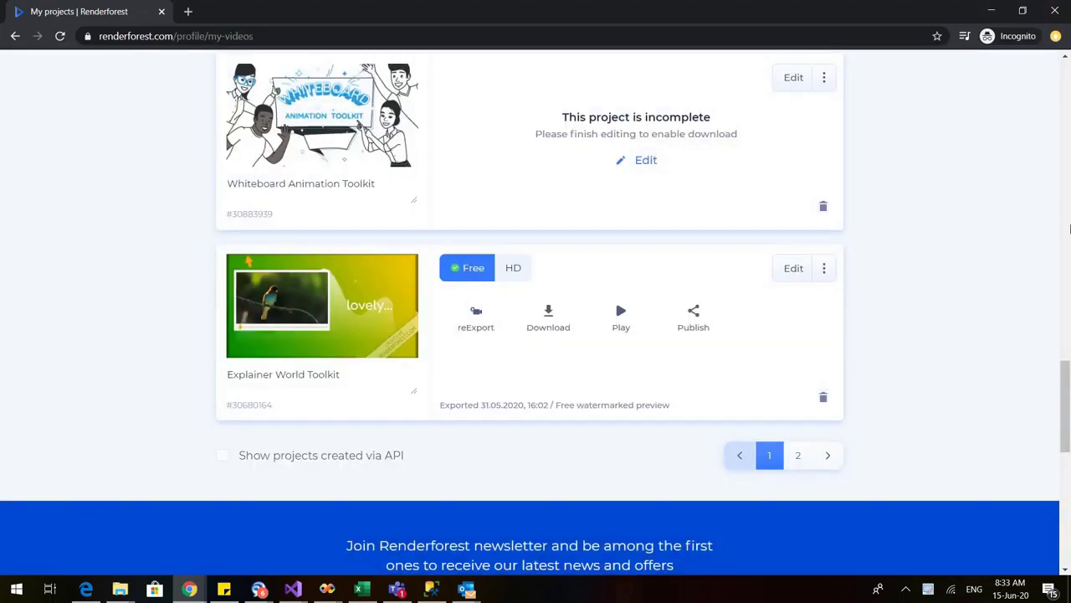
scroll(1056, 407, up, 20)
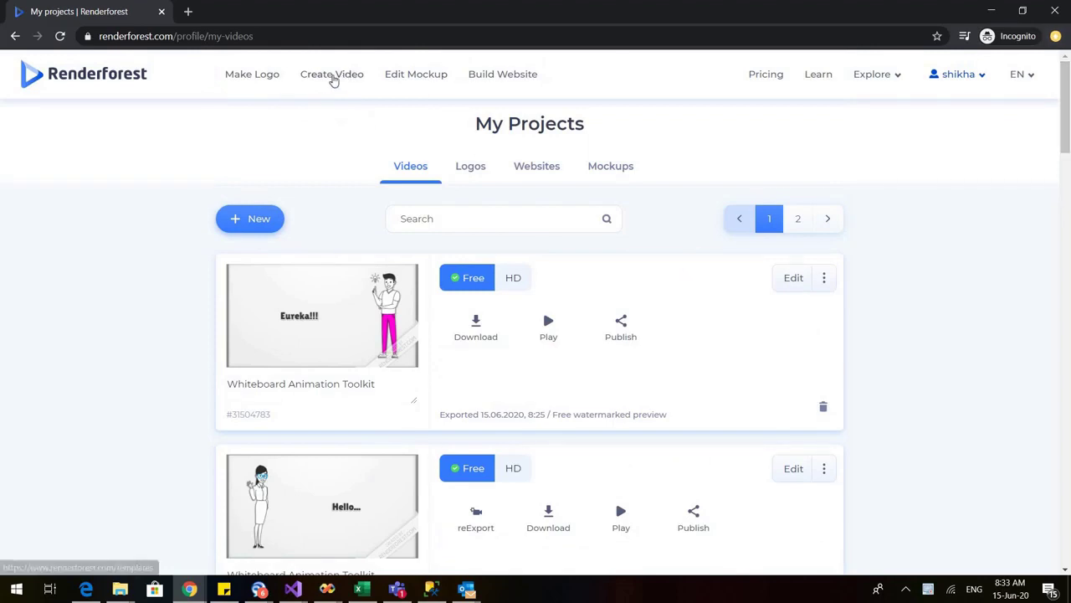
click(332, 77)
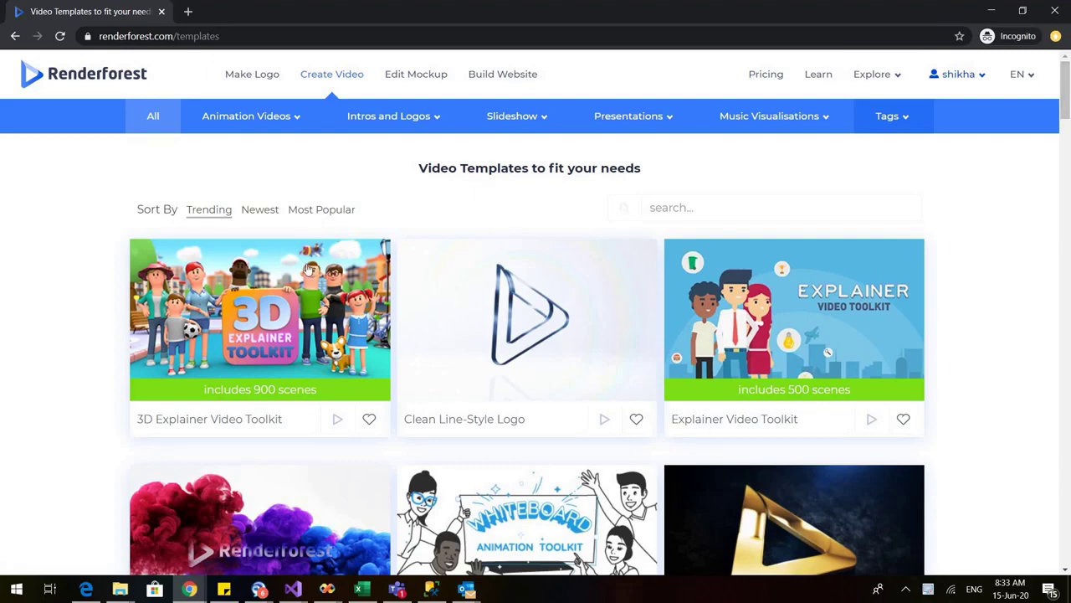
Create a new project from the 3D Explainer Video Toolkit template using the Add scene option.
click(269, 330)
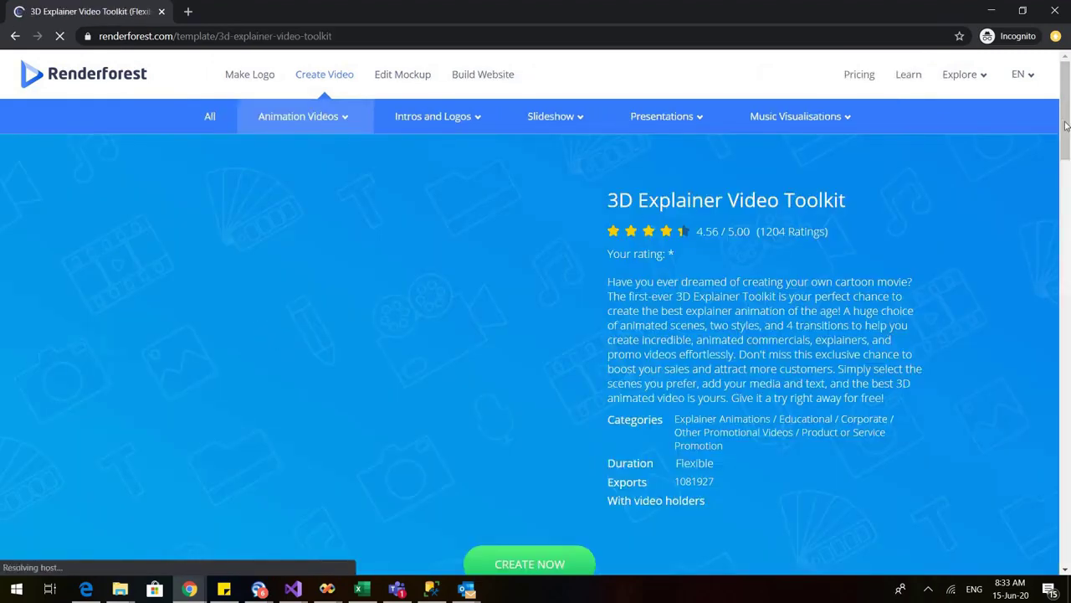
scroll(515, 274, down, 3)
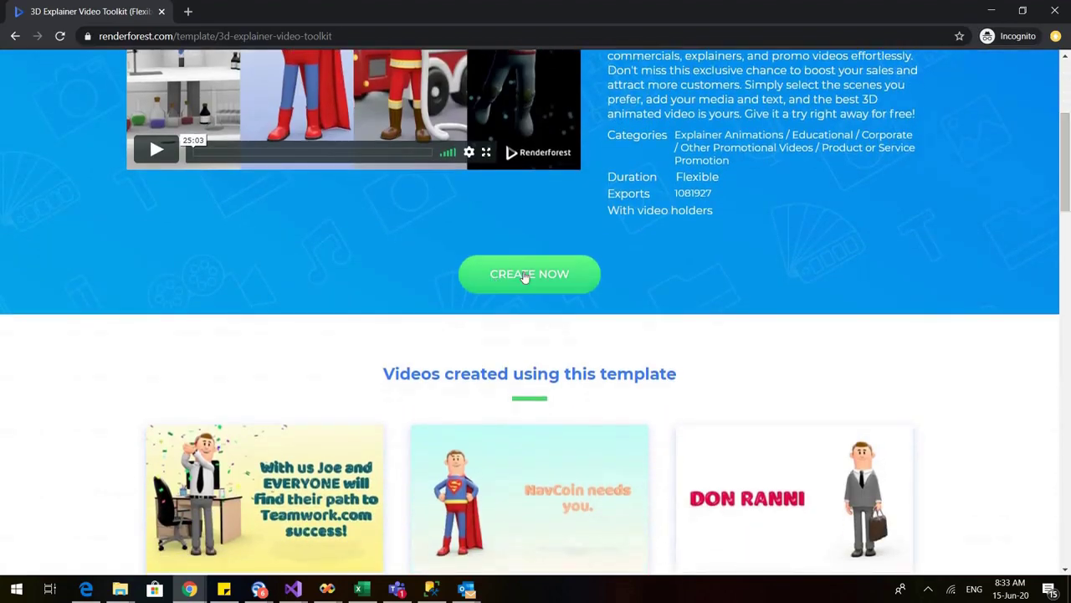
click(524, 276)
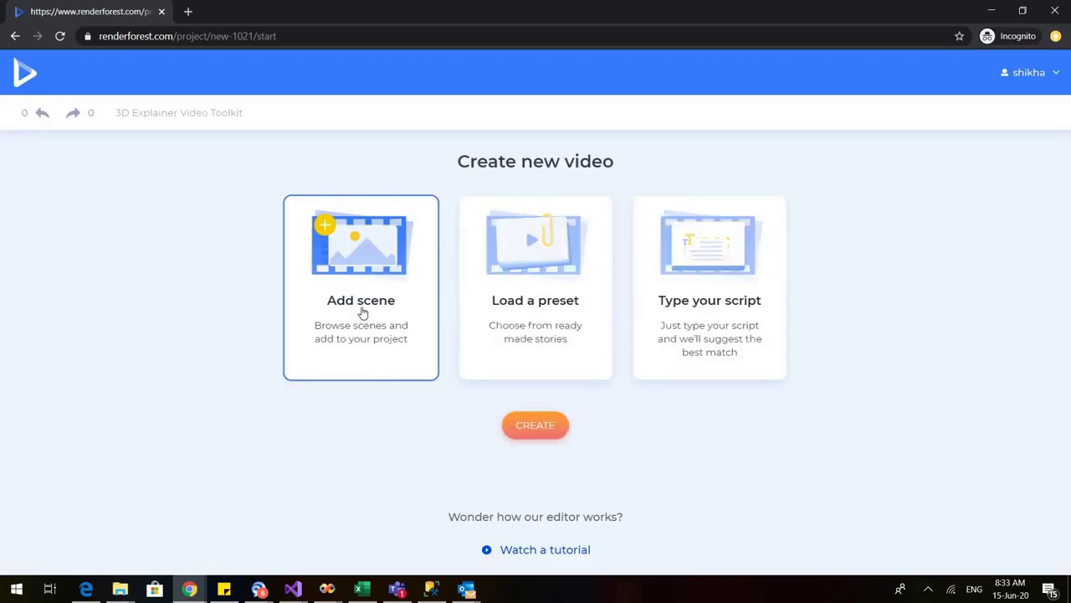
click(549, 431)
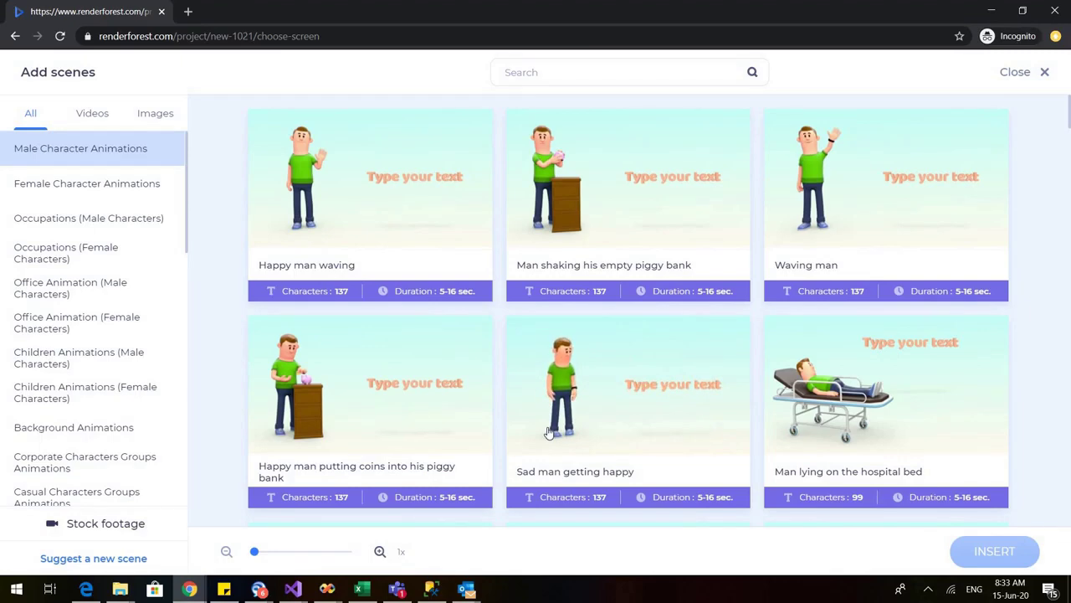
Pick 'Woman giving a speech behind the tribune' from Office Animation (Female Characters).
click(73, 194)
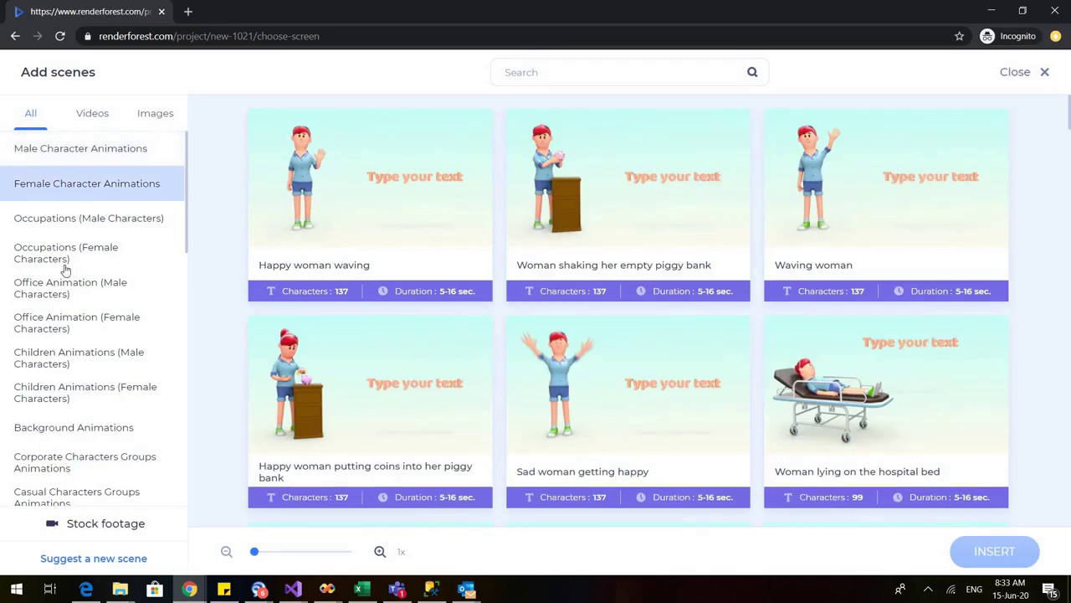
click(102, 322)
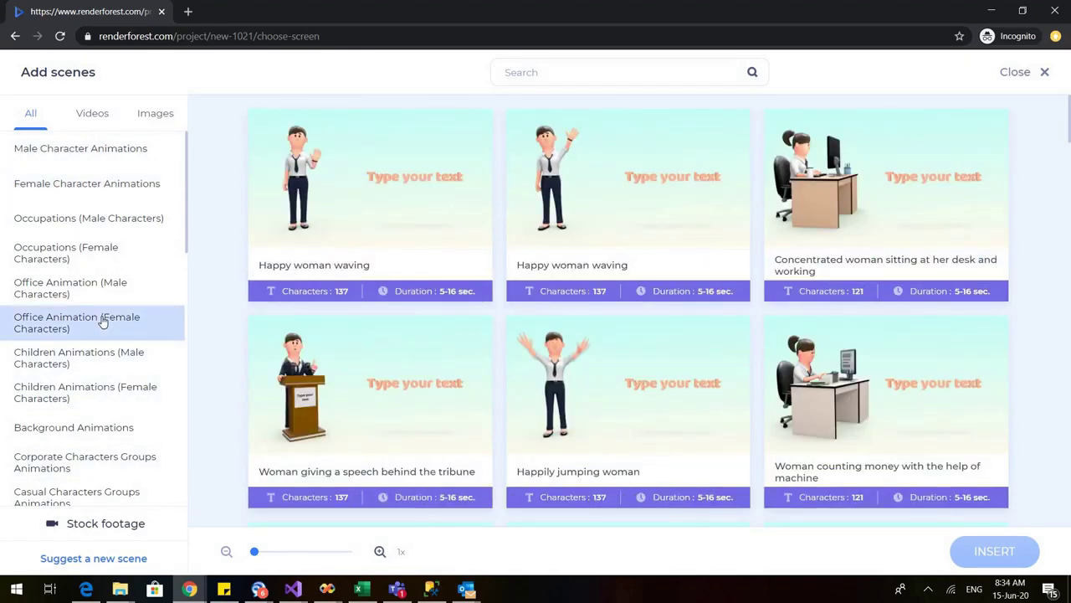
mouse_move(353, 379)
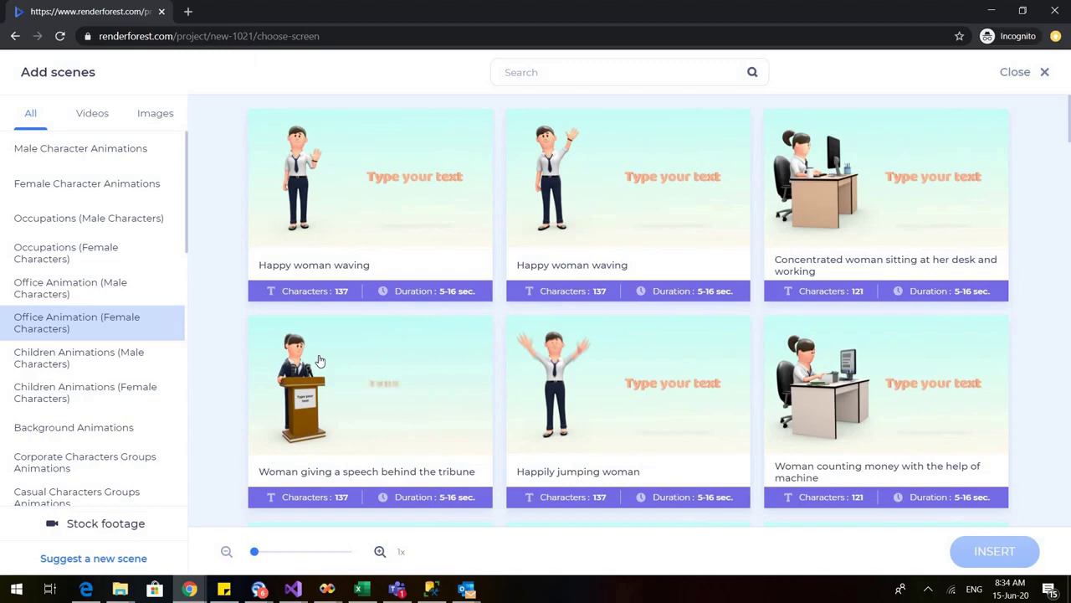
click(337, 376)
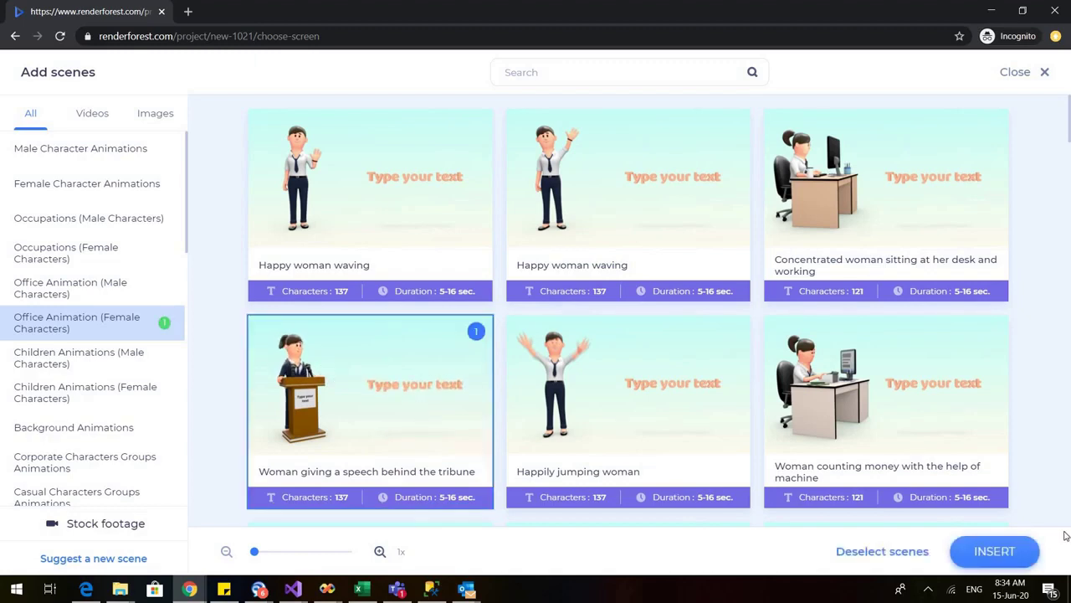
Insert the podium scene and set its headline to 'Hello all..'.
click(994, 552)
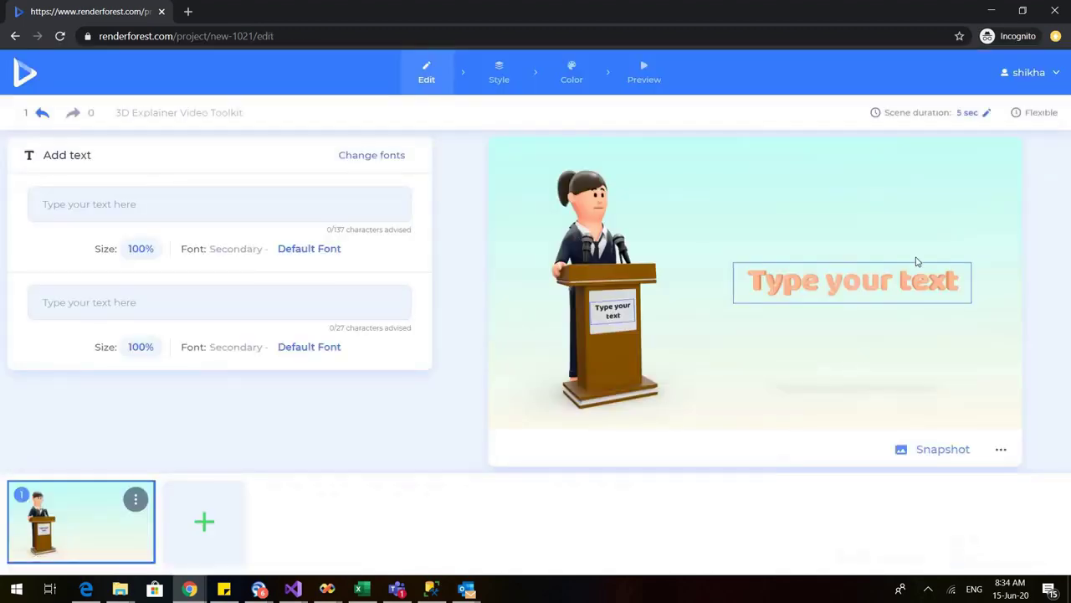
click(844, 276)
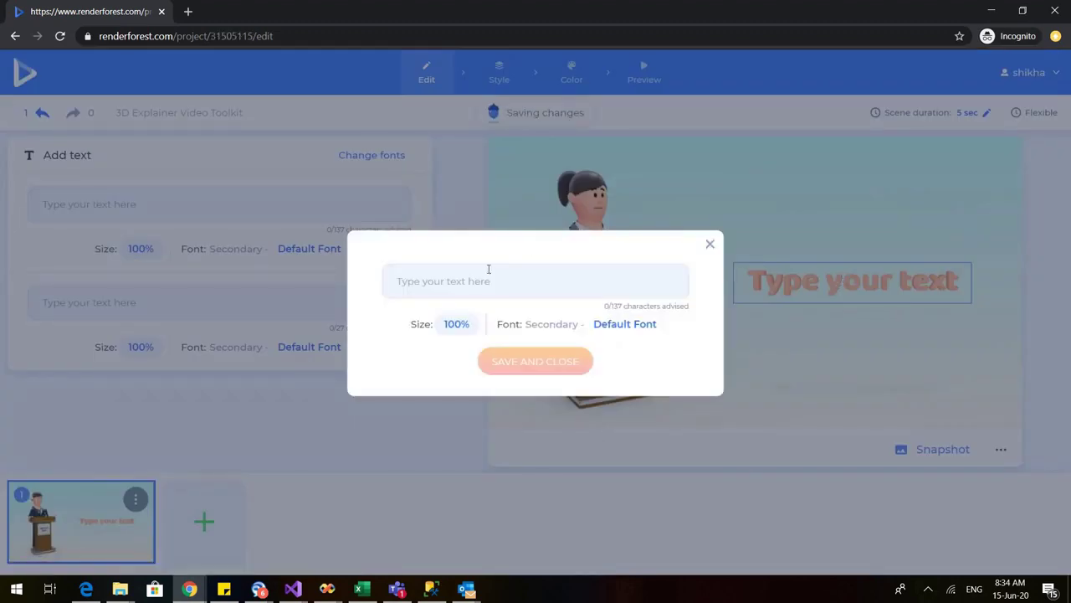
click(482, 287)
text(Helooo)
key(BackSpace)
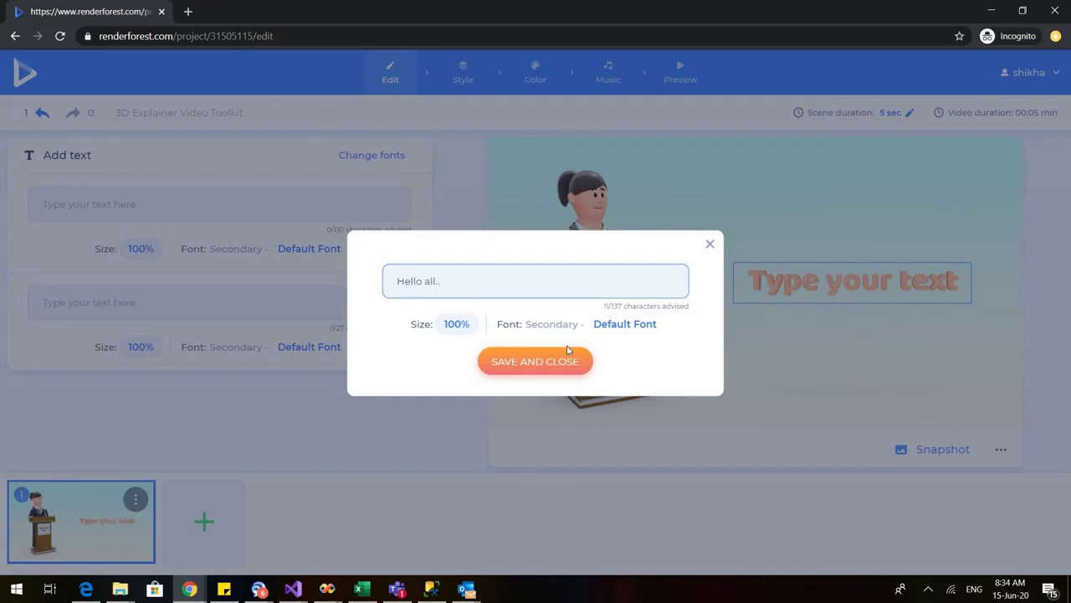
click(549, 366)
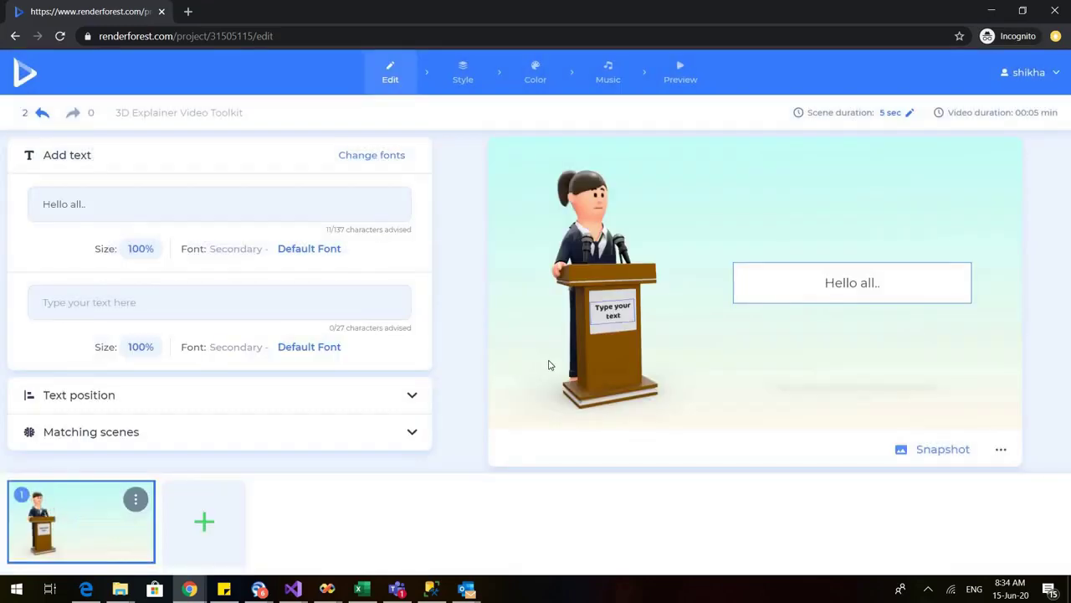
Set the caption's text position to 'Text on the left'.
click(412, 396)
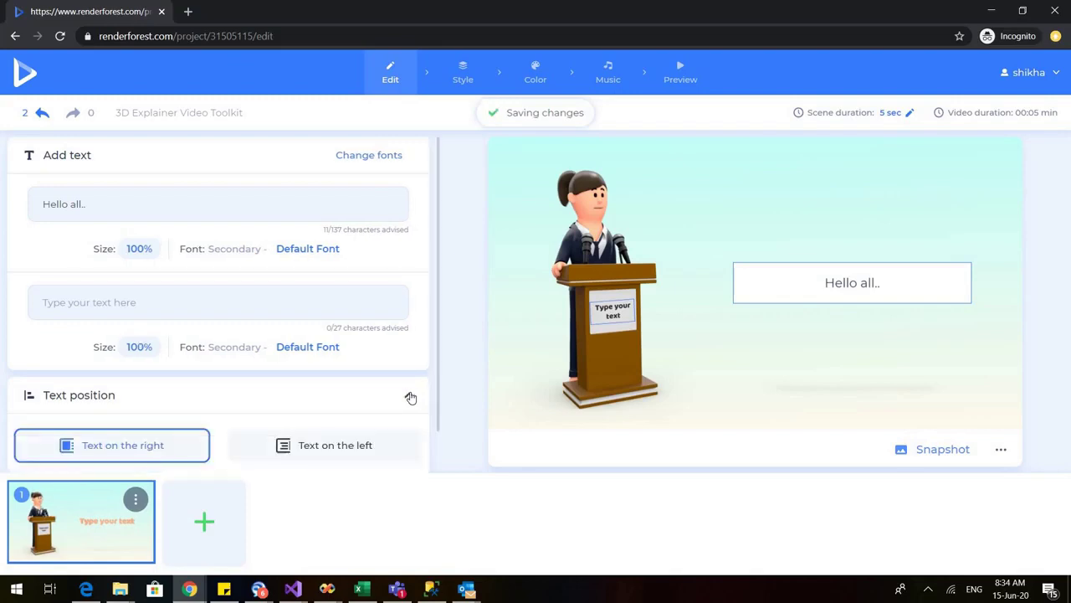
click(381, 447)
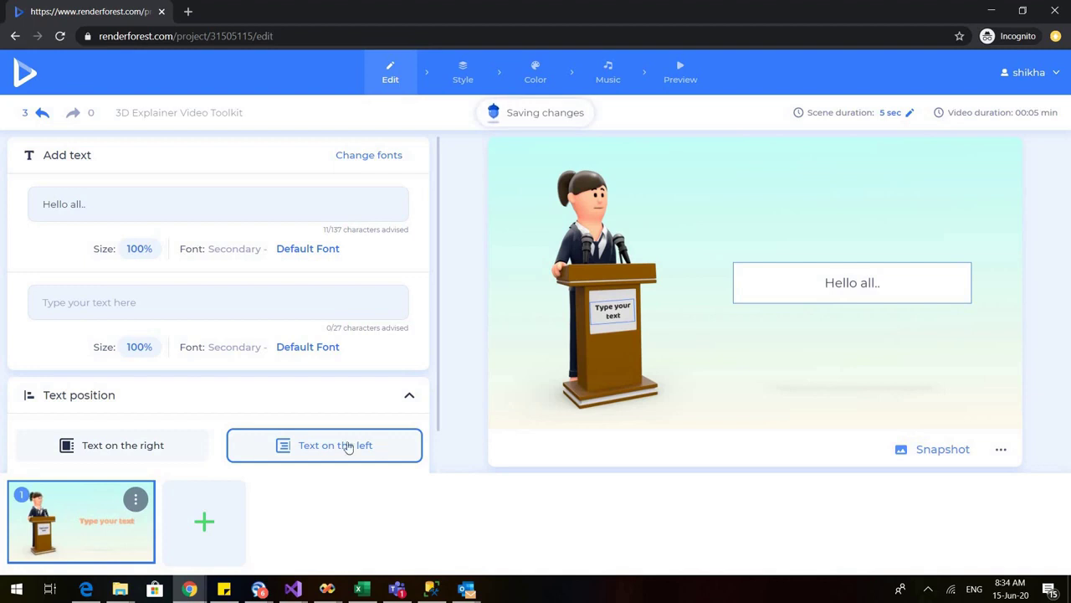
click(351, 447)
Insert the 'Happy parents playing with their children' family scene with headline 'Want to enjoy...'.
click(205, 526)
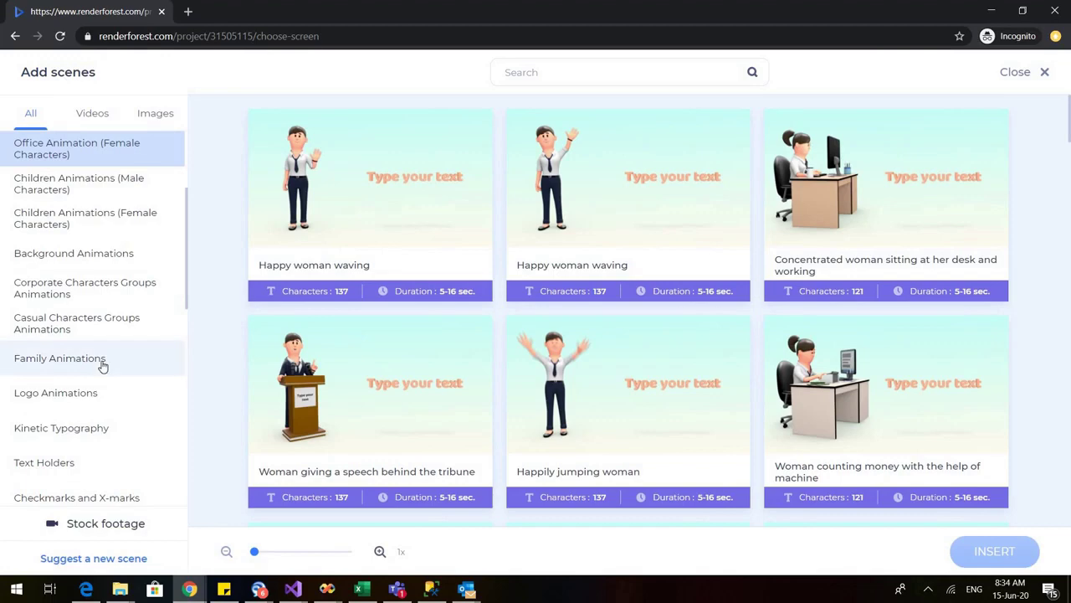
click(102, 366)
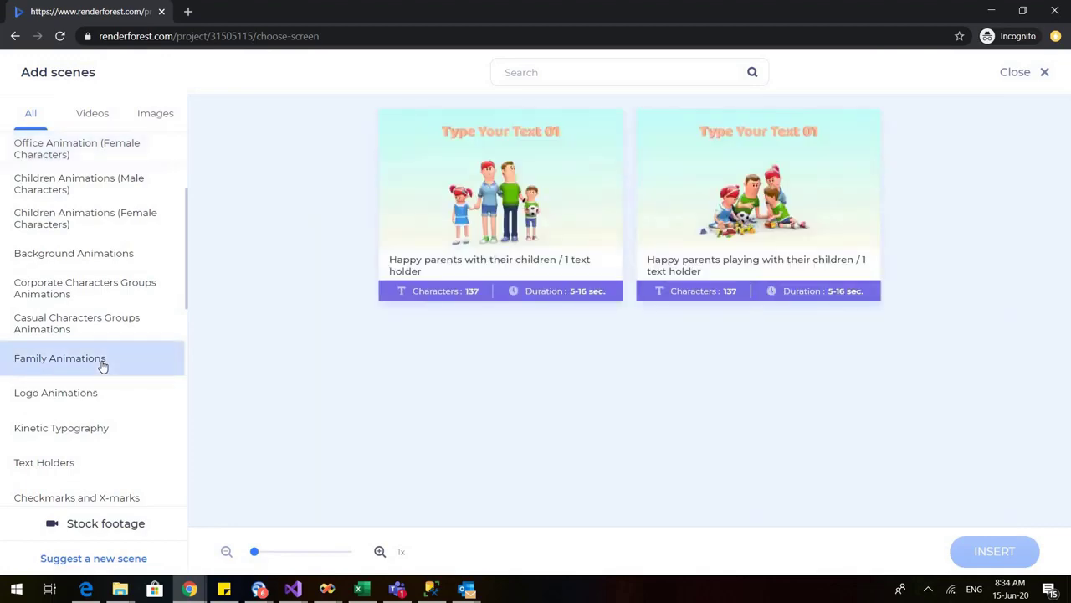
click(716, 173)
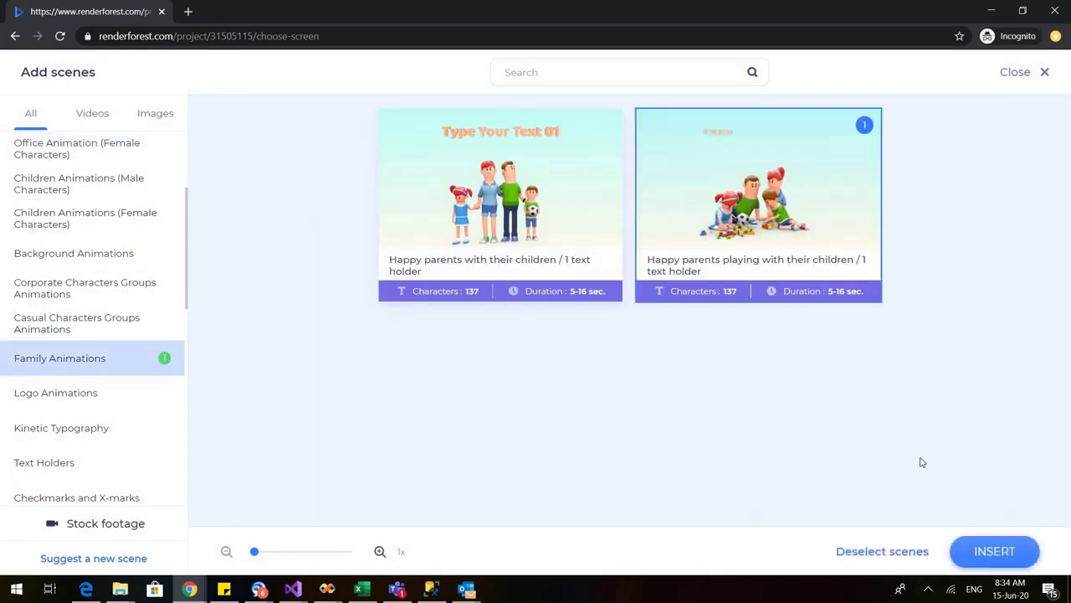
click(1009, 553)
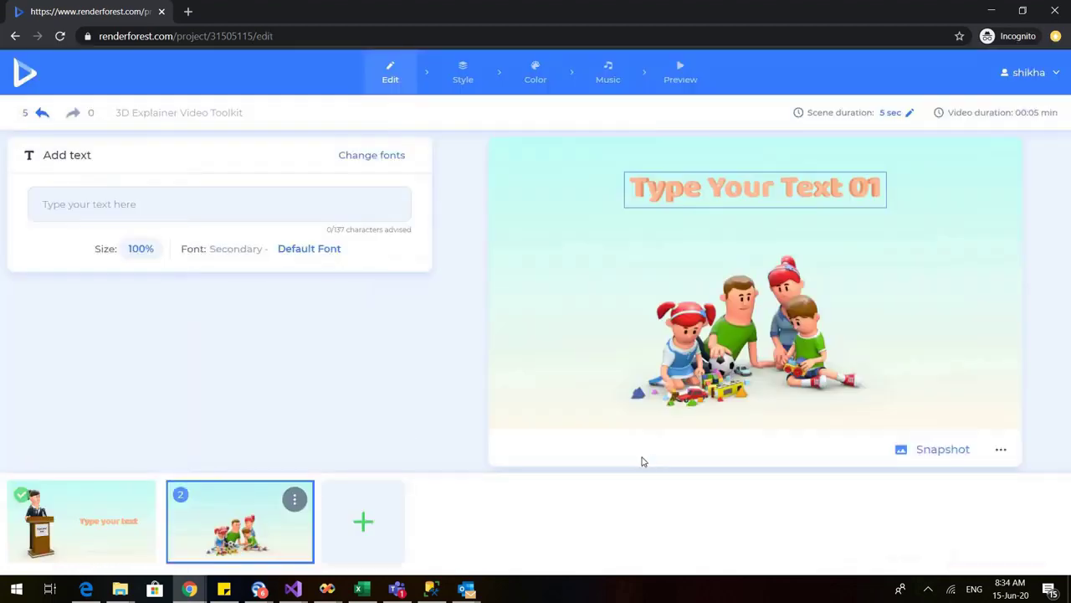
click(788, 195)
click(515, 289)
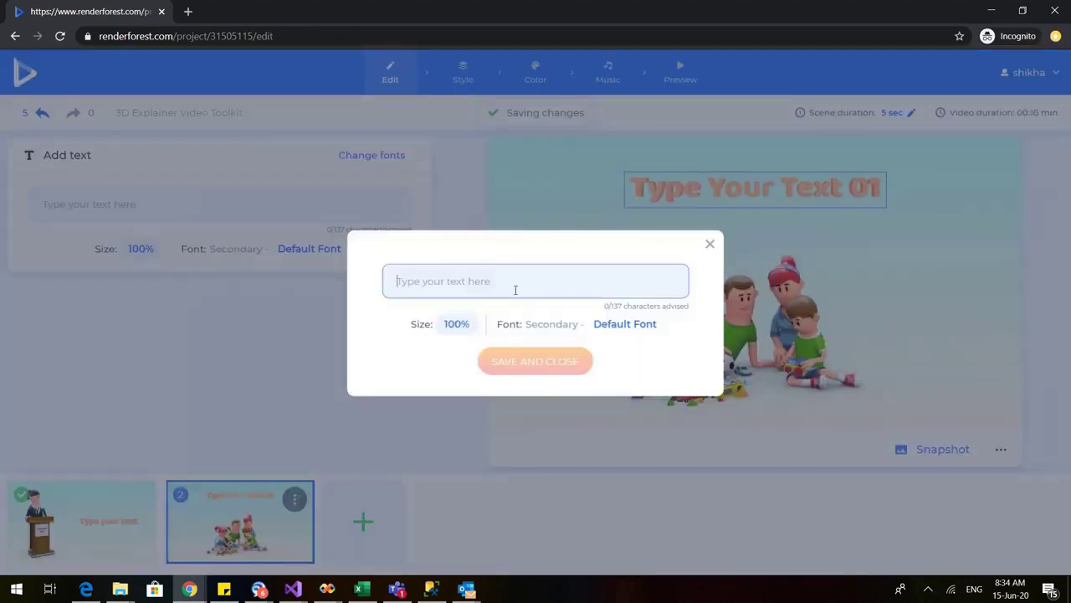
text(Want to enjoy...)
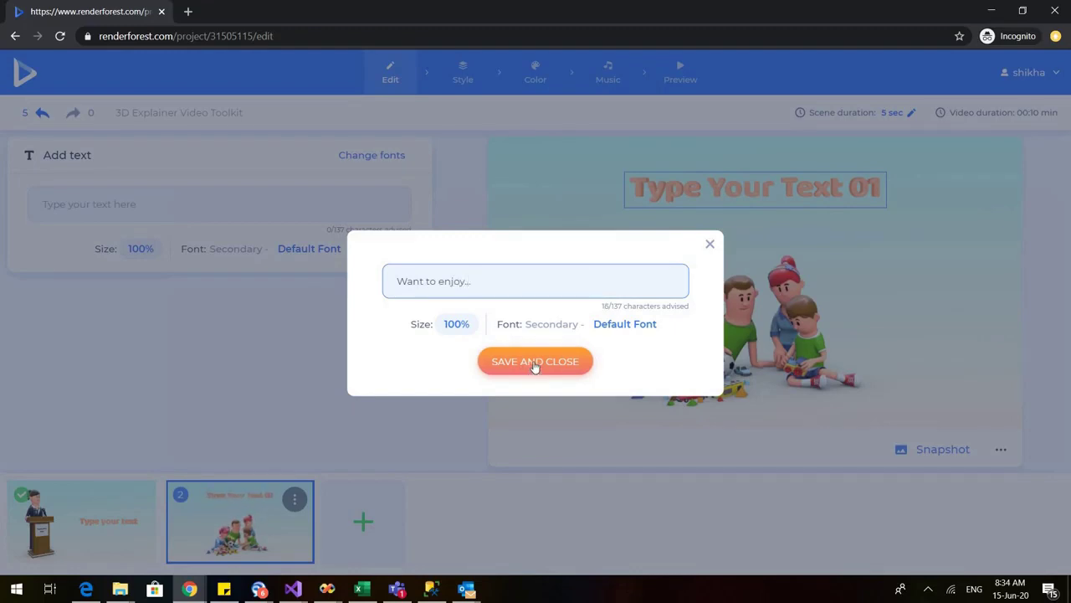
click(535, 363)
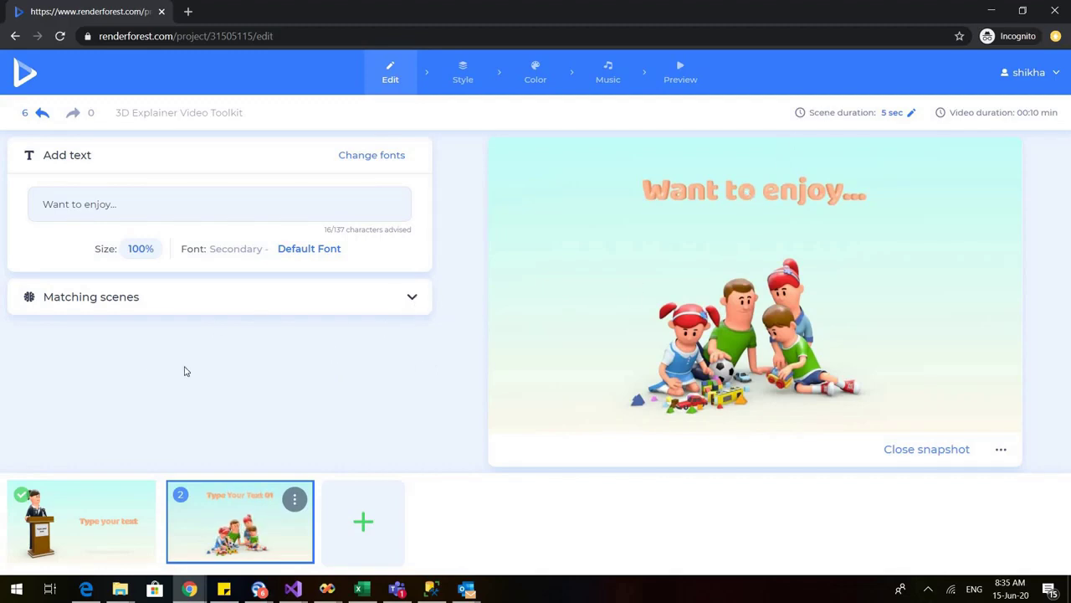
Insert the 'Birthday cake with candles' scene from Food and Beverages.
click(361, 524)
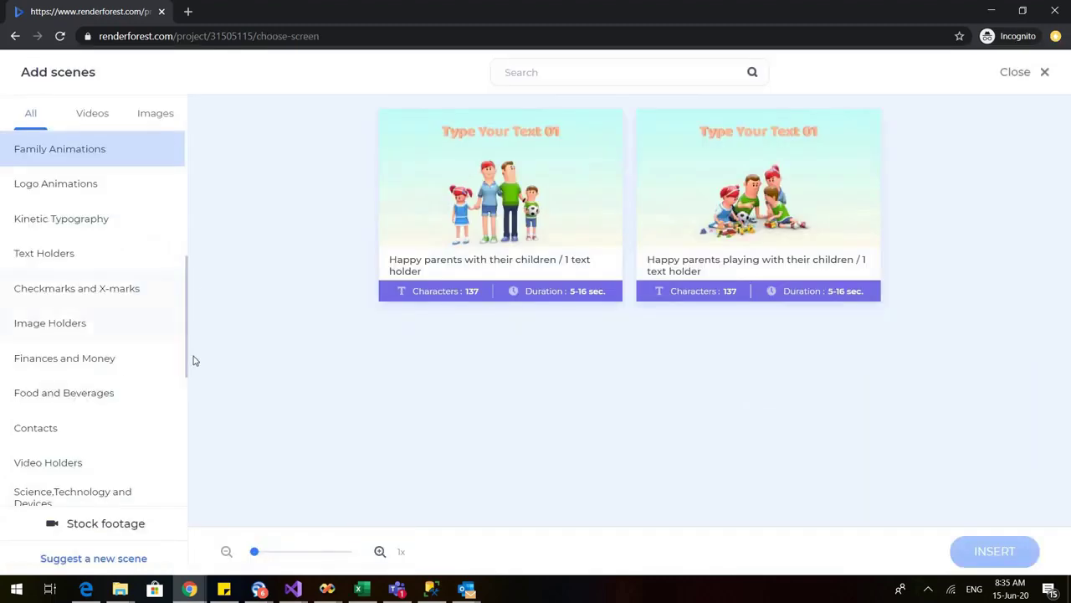
click(94, 394)
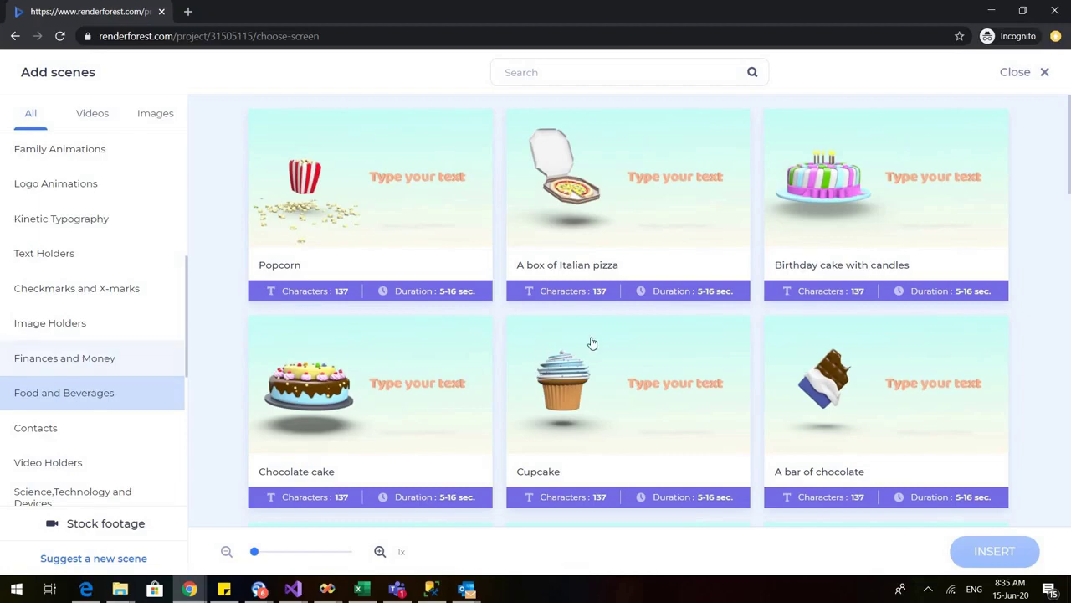
click(870, 166)
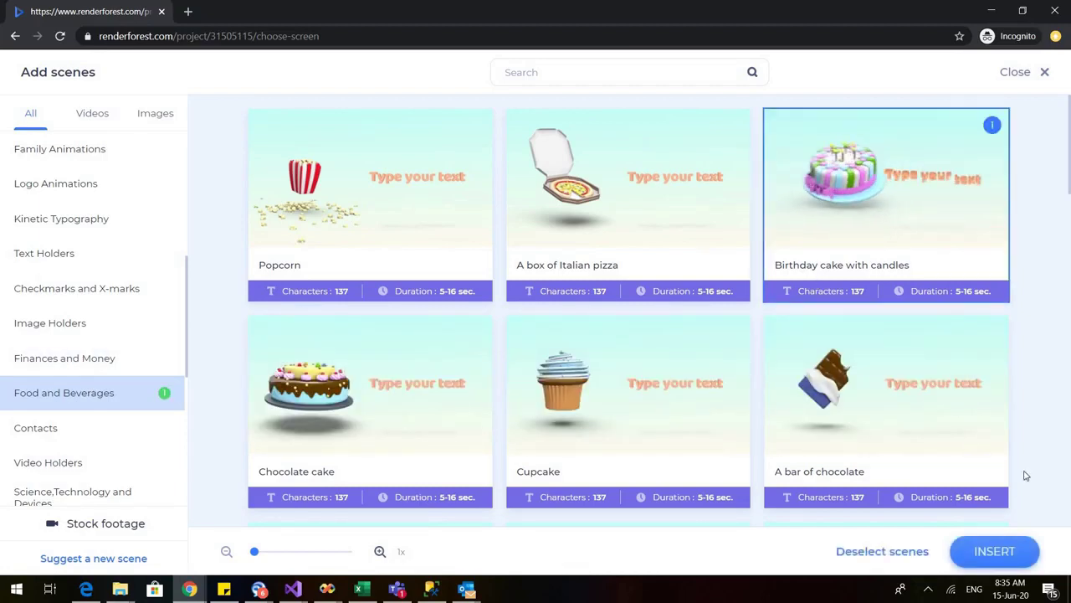
click(996, 551)
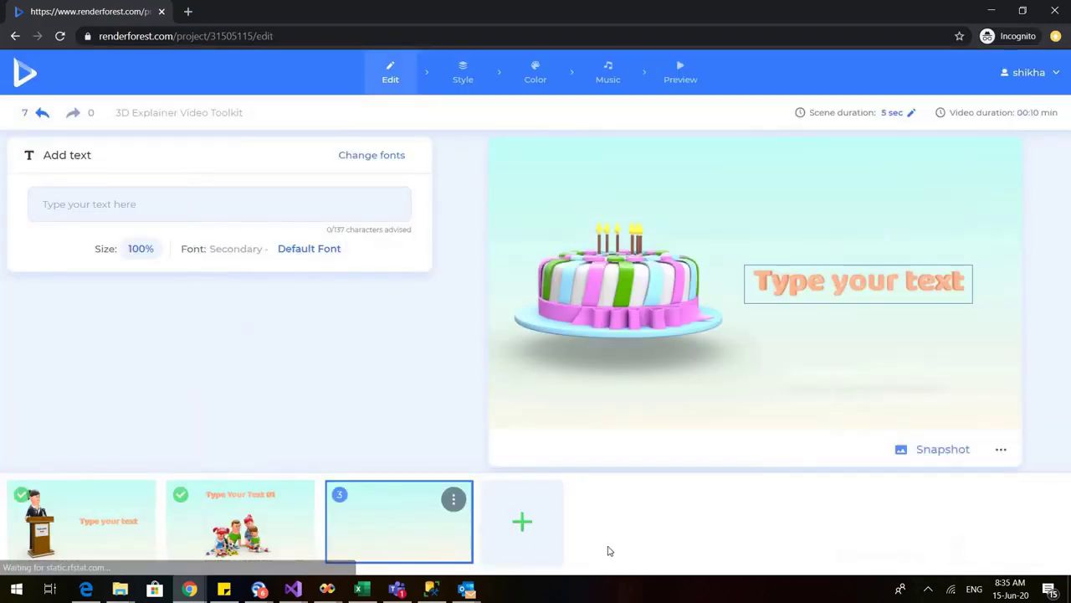
Caption the cake scene 'Its my bday today'.
click(852, 293)
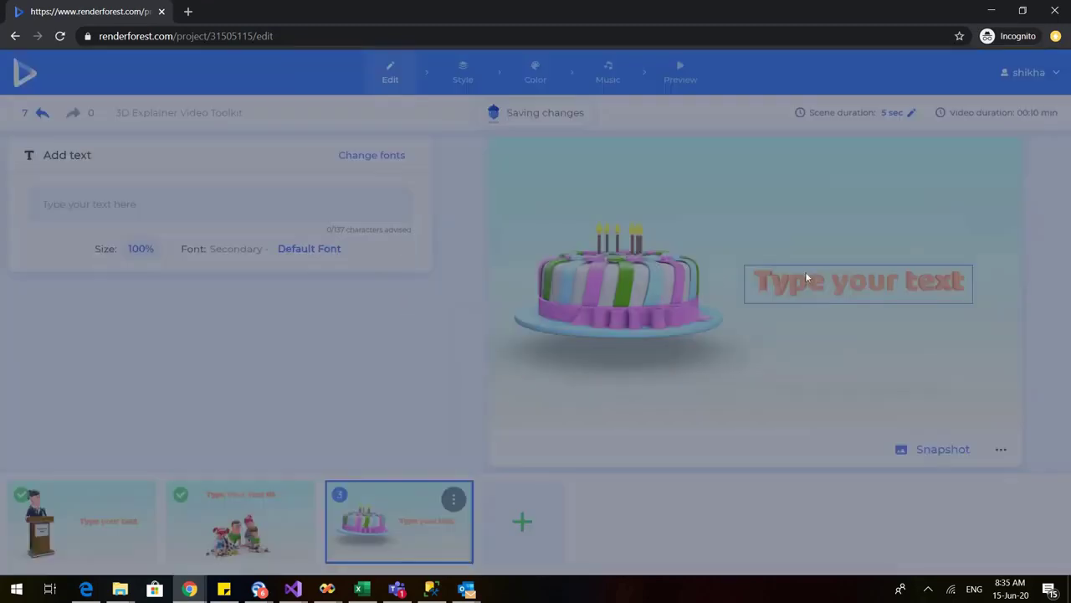
click(554, 290)
key(Escape)
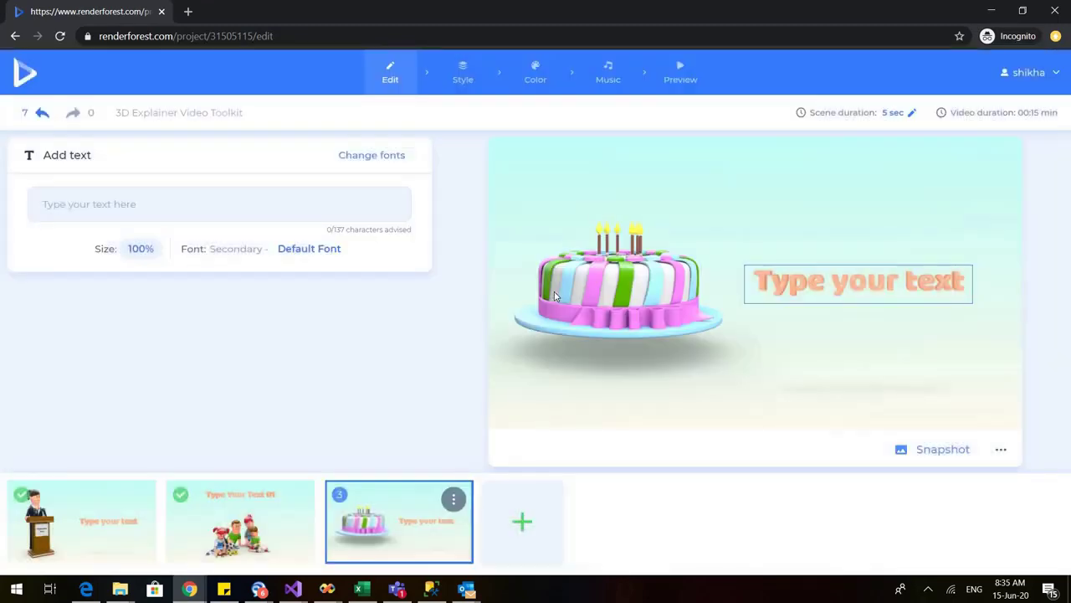
click(777, 286)
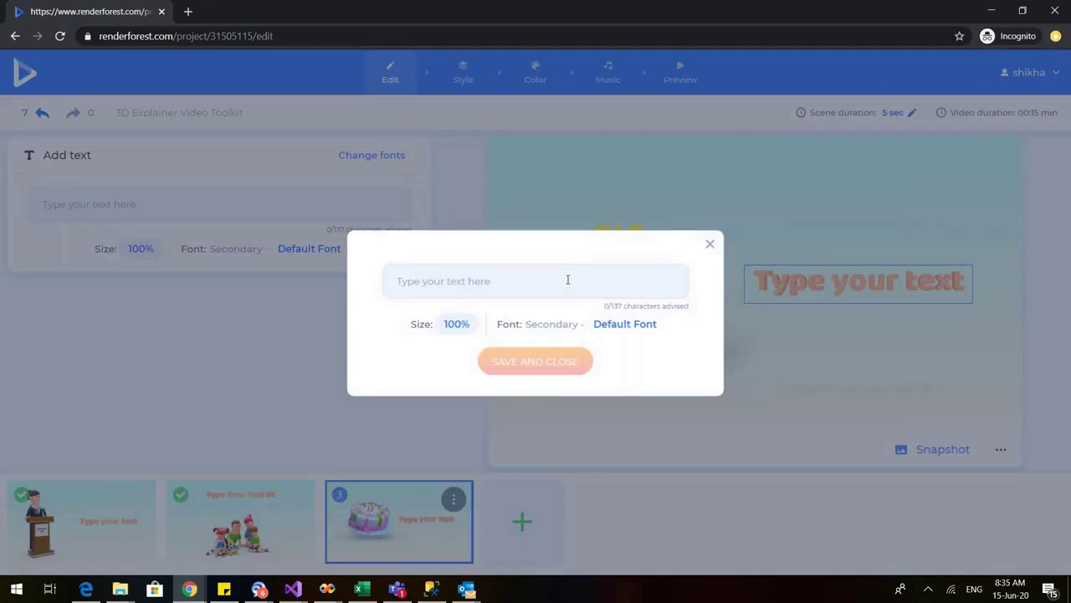
click(564, 279)
text(It)
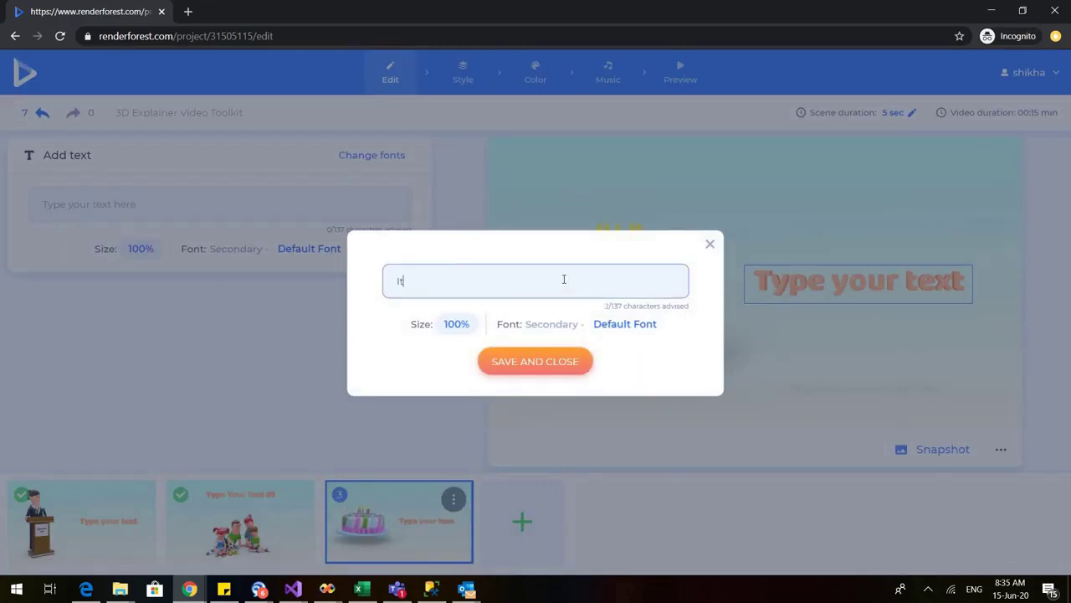
text(s my bday today)
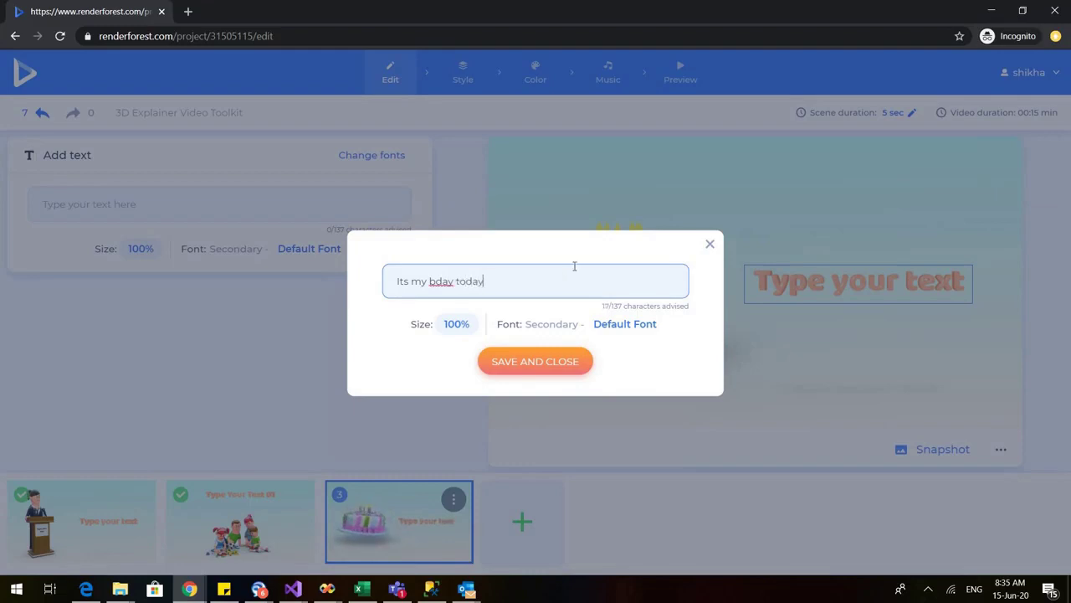
click(563, 361)
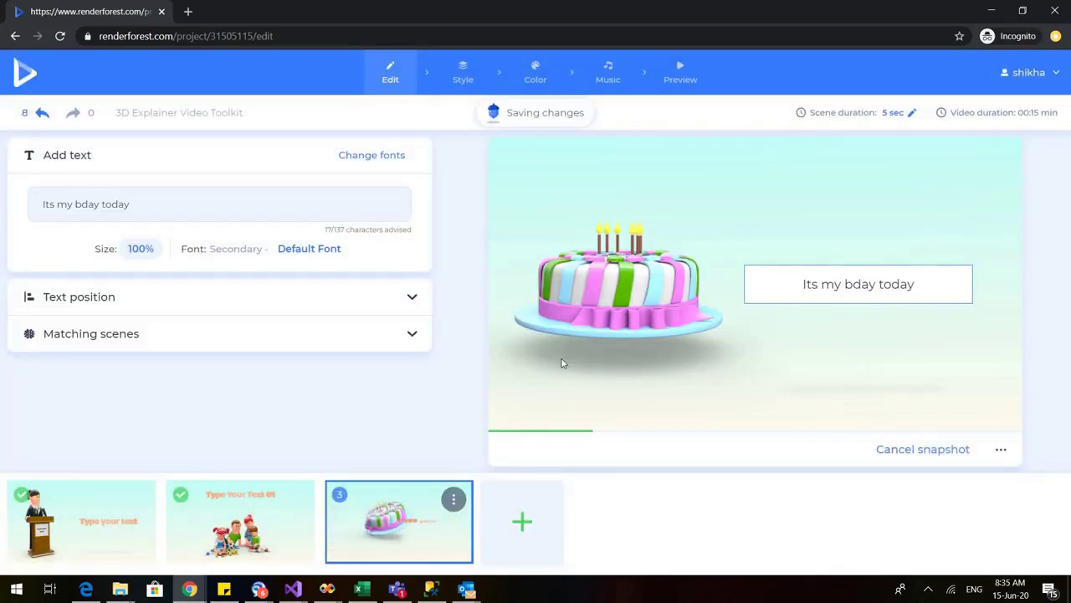
click(411, 298)
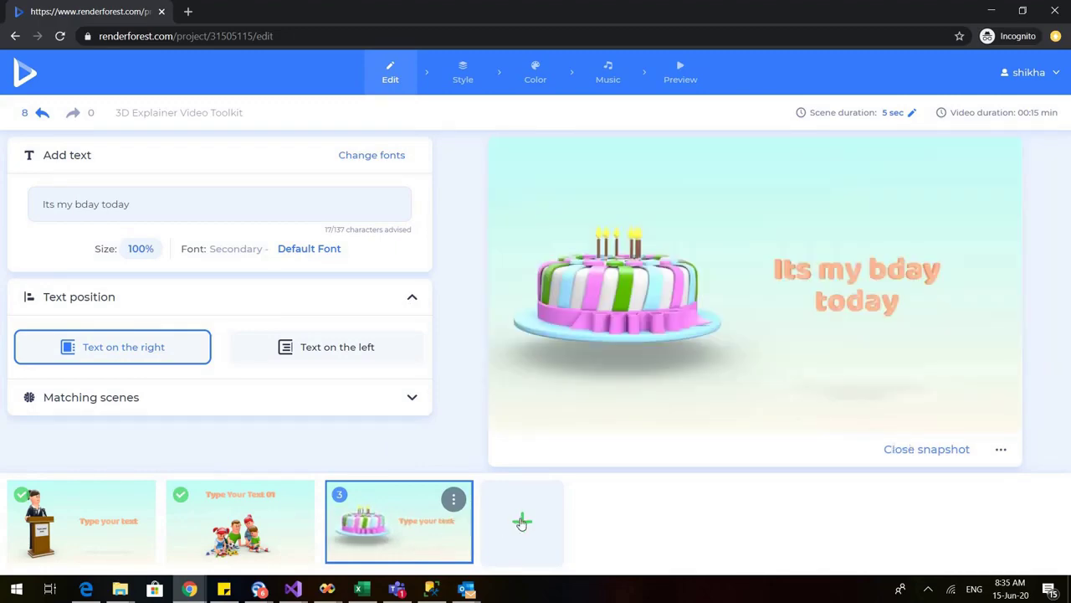
Insert the Pine Forest with the Last of the Sun stock clip from a Nature search as scene 4.
click(521, 521)
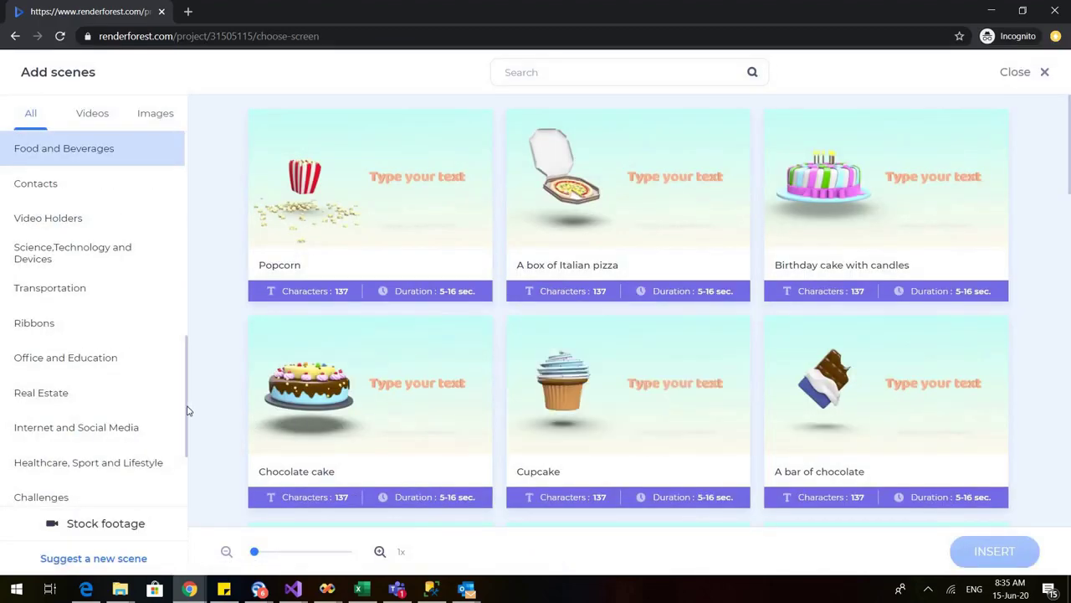
click(125, 524)
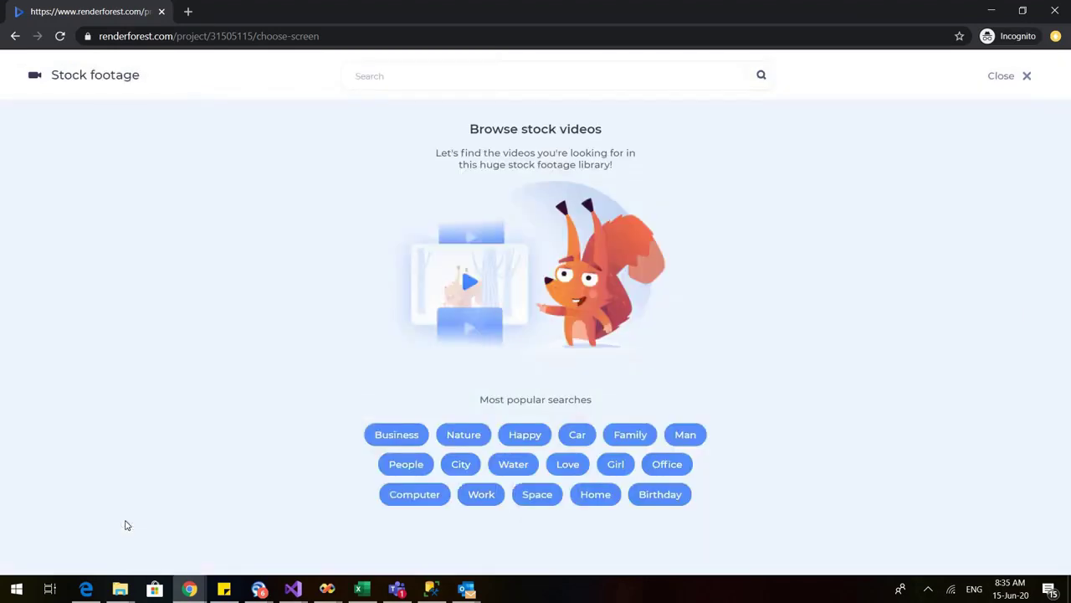
click(473, 435)
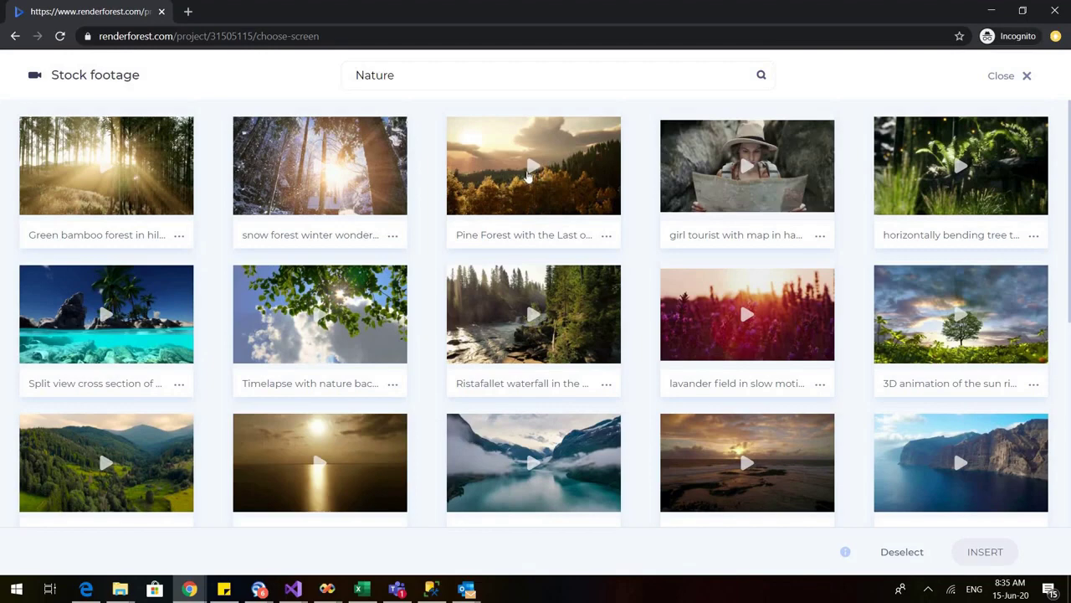
click(529, 173)
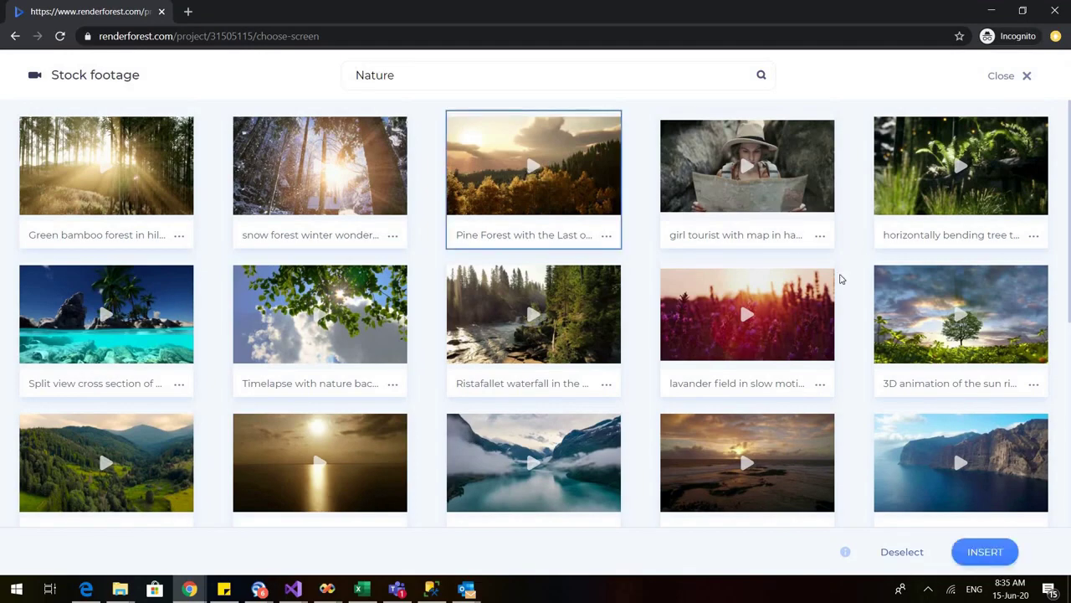
click(984, 552)
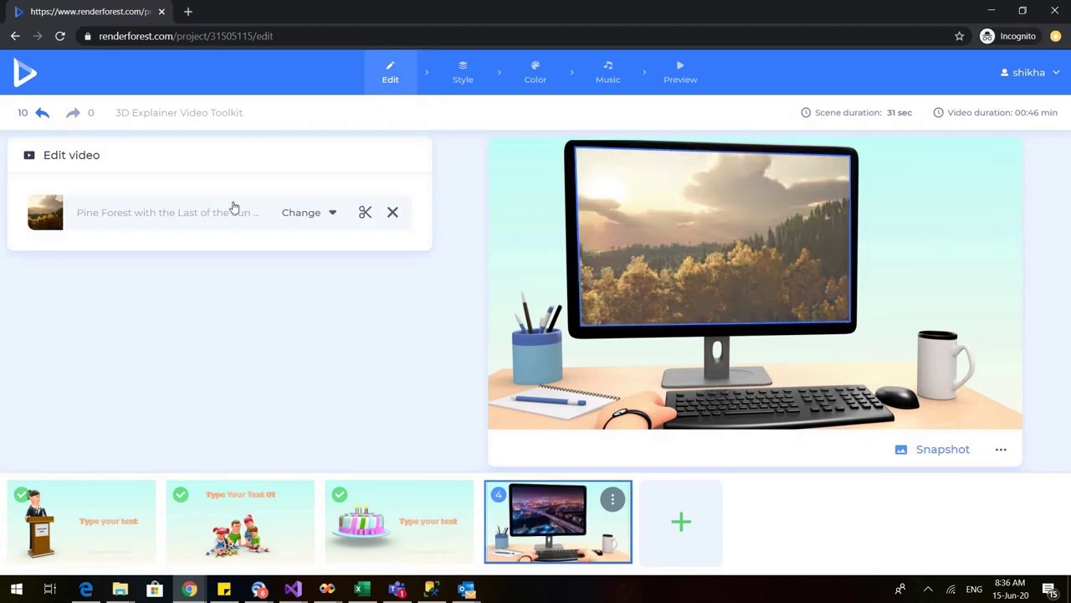
click(332, 213)
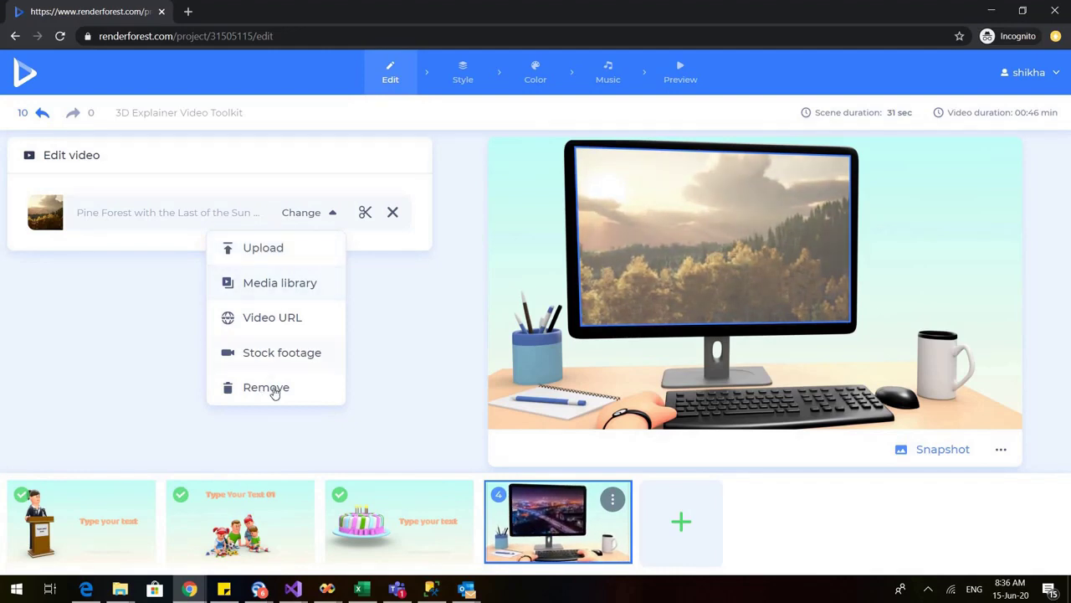
click(393, 286)
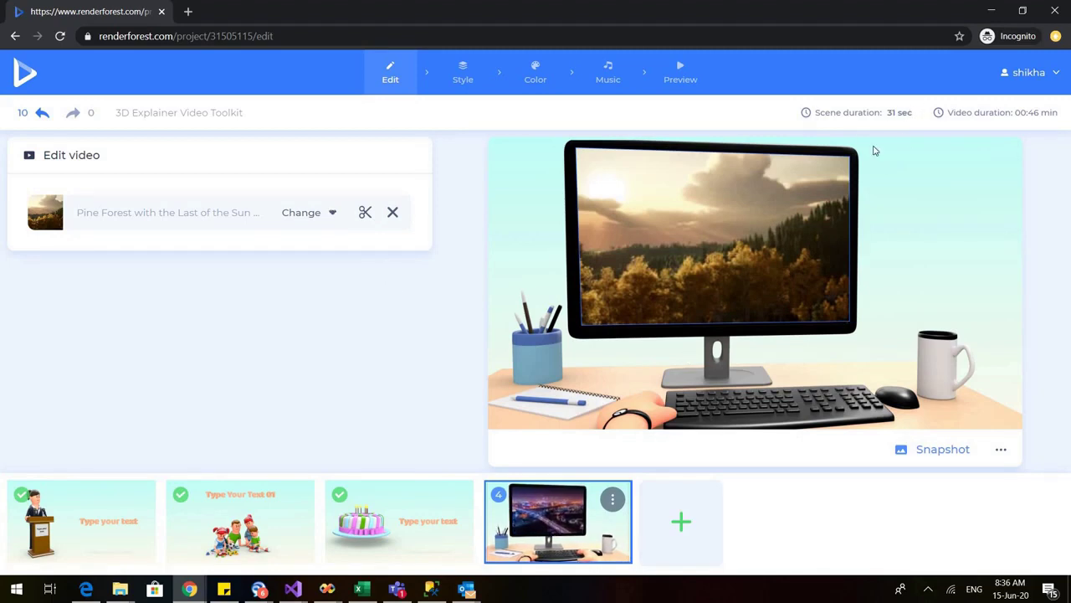
click(332, 215)
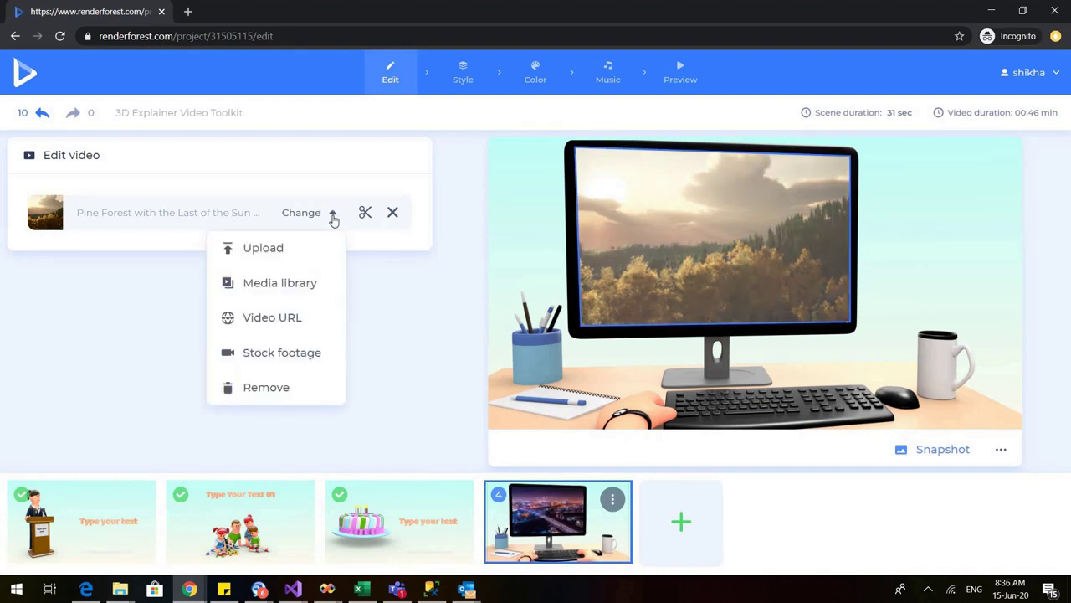
click(147, 332)
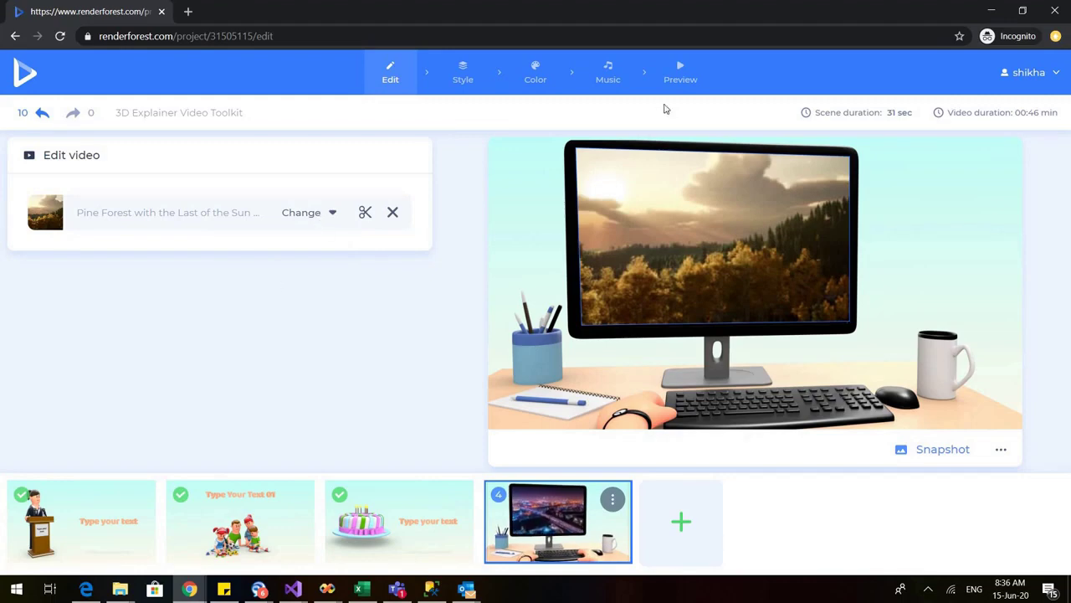
click(684, 82)
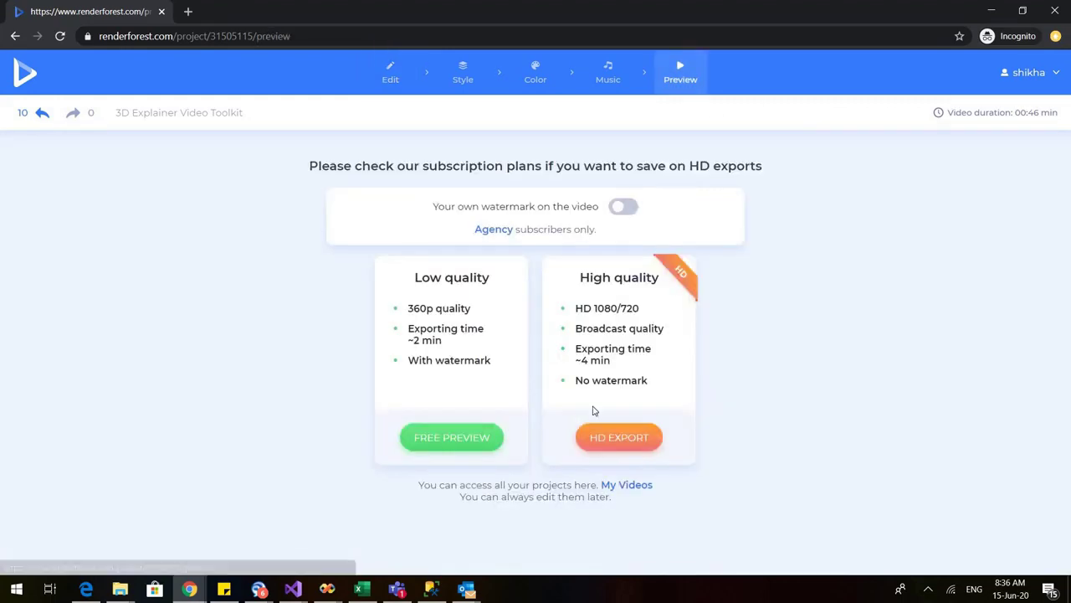
Start the free 360p watermarked preview export of the four-scene video.
click(472, 436)
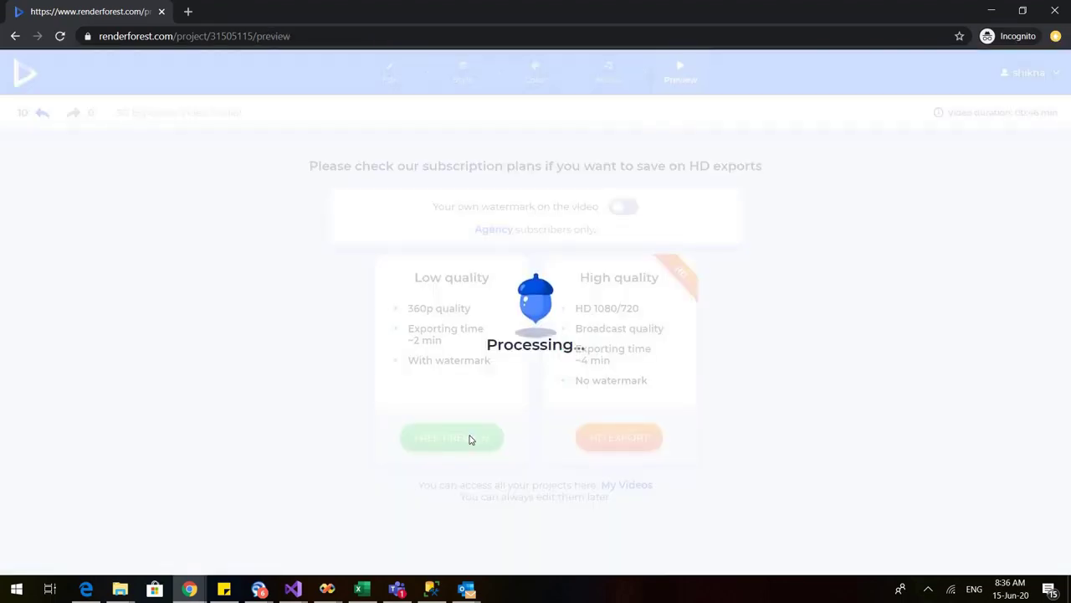